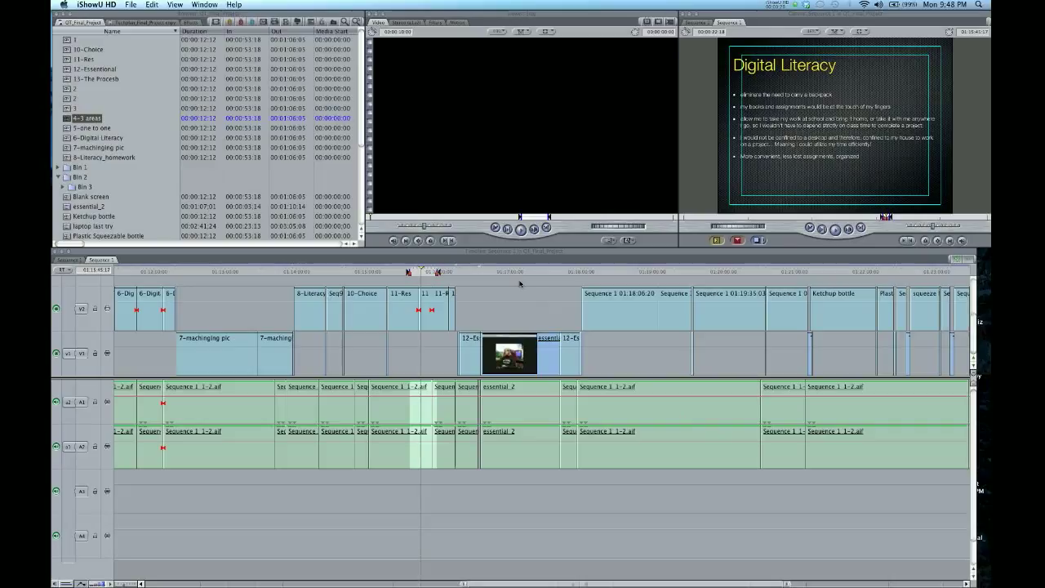
Move the timeline window aside to uncover the tool palette and switch Linked Selection off.
drag(934, 251, 834, 252)
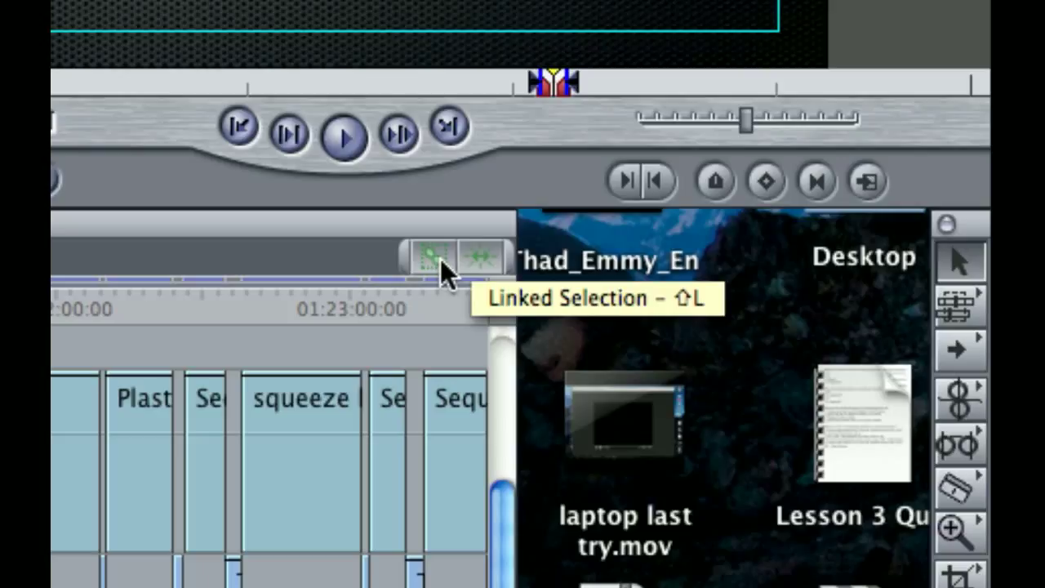
click(438, 258)
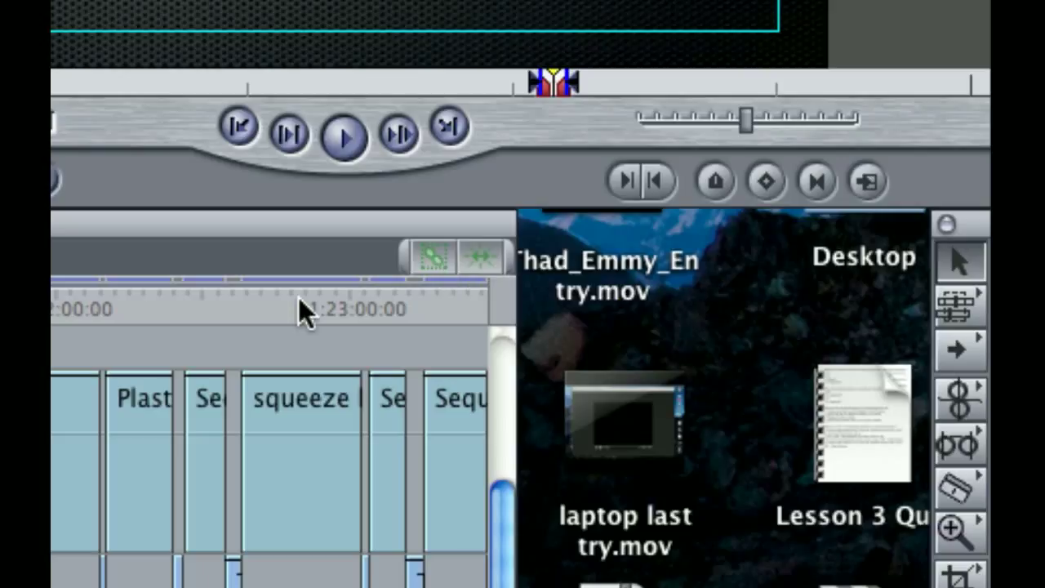
click(424, 260)
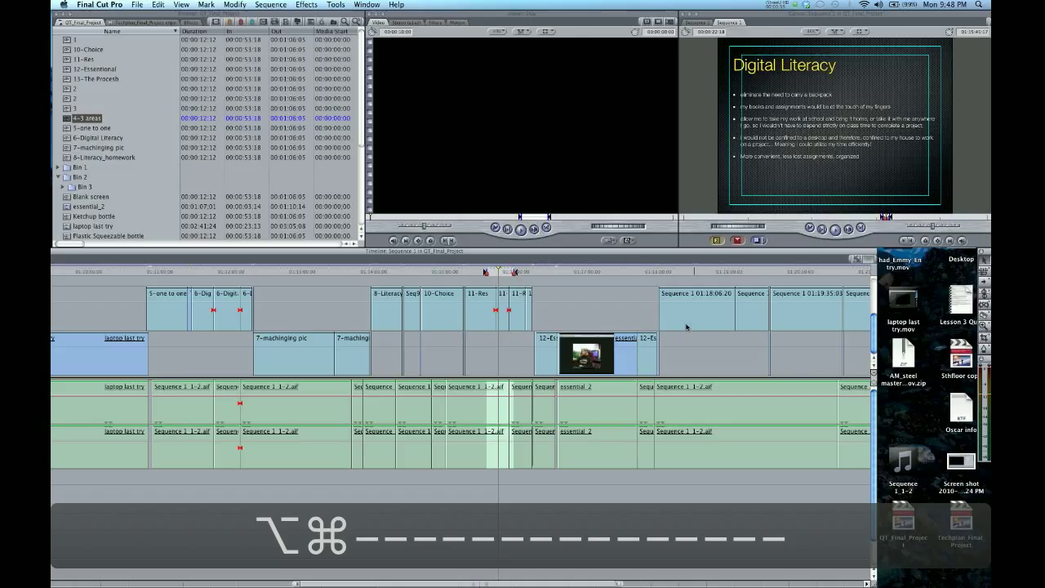
Select only the Sequence 1 clip at 01:18:06:20 on the upper video track and switch Linked Selection back on.
click(536, 356)
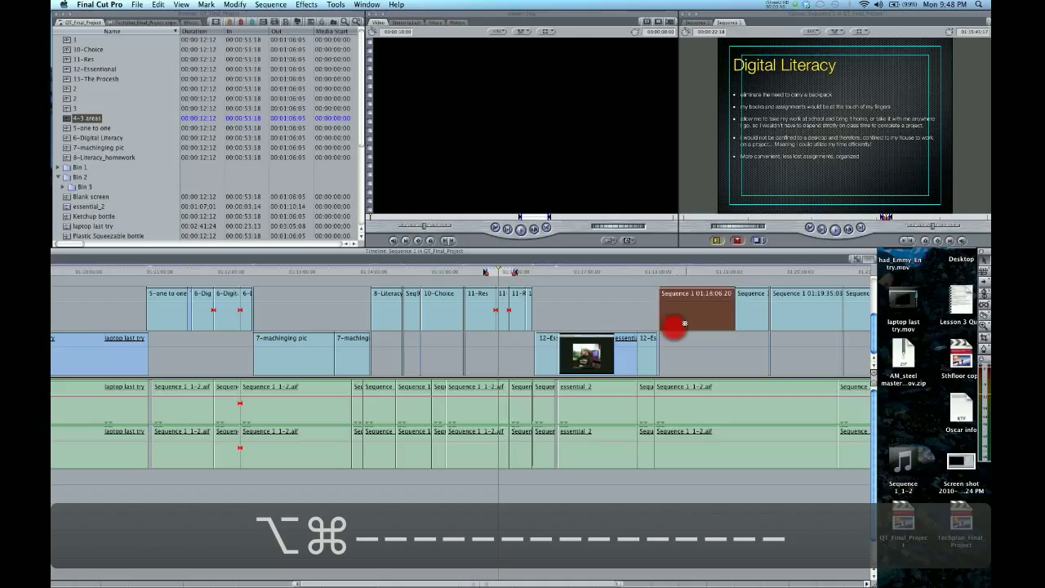
click(680, 411)
click(698, 310)
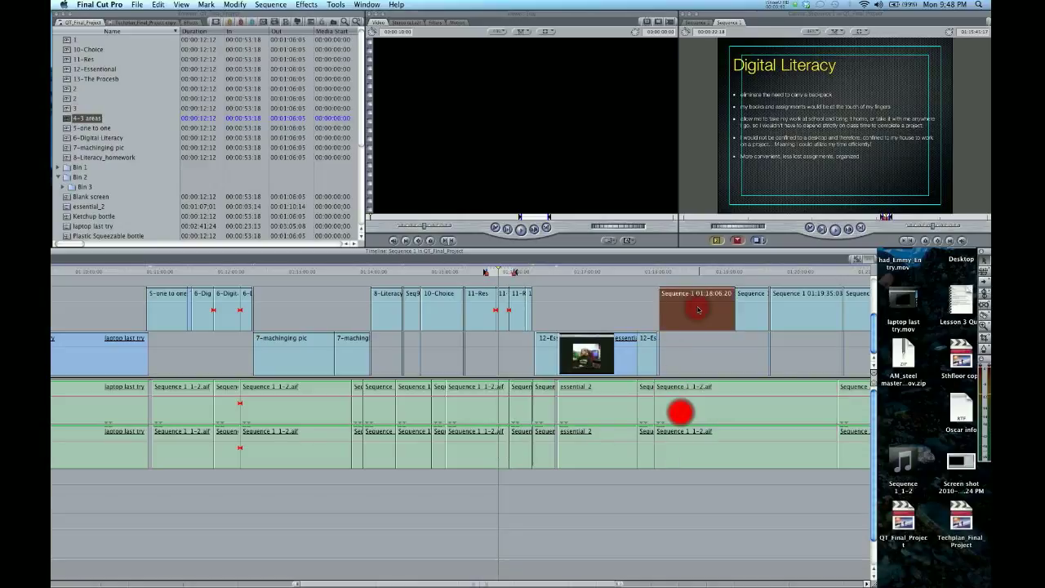
click(858, 262)
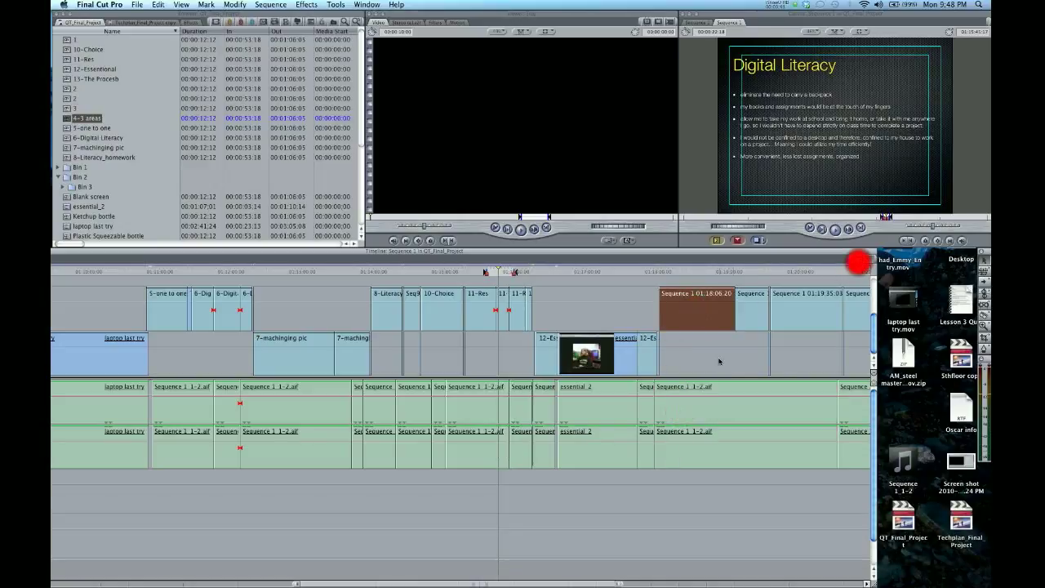
Select the Project Learning Expeditions in Portland, Maine clip with its linked audio and turn Linked Selection off.
scroll(690, 362, left, 10)
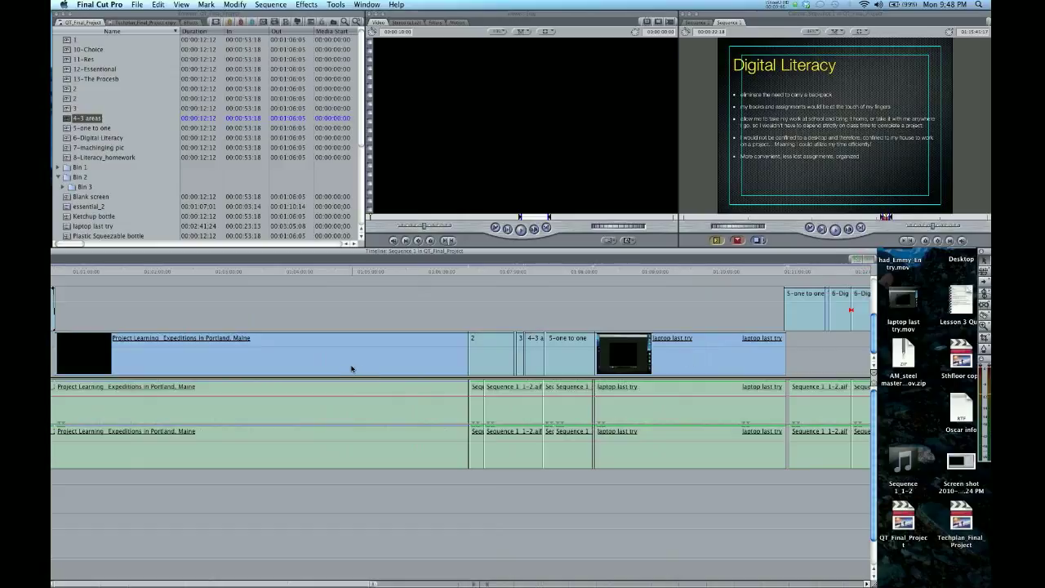
click(353, 368)
key(l)
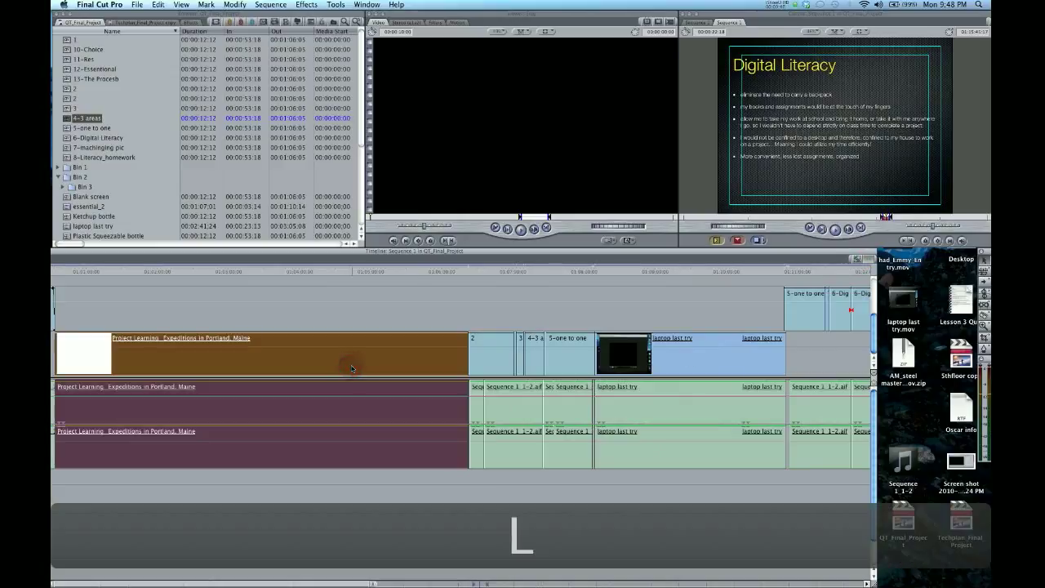
Select just the video part of the Project Learning clip, drop that selection, and turn Linked Selection back on.
click(360, 320)
click(360, 357)
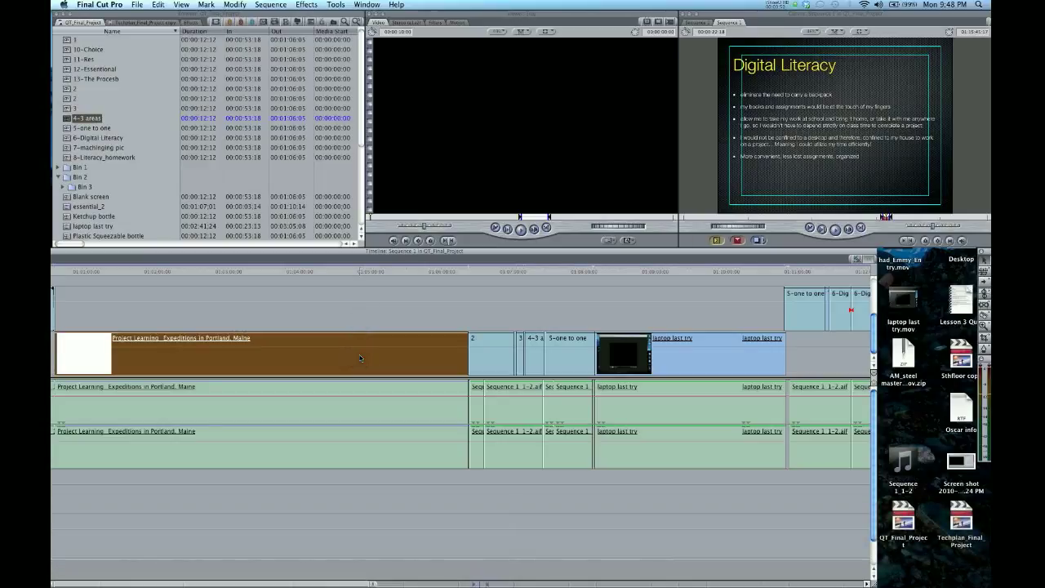
key(z)
click(358, 320)
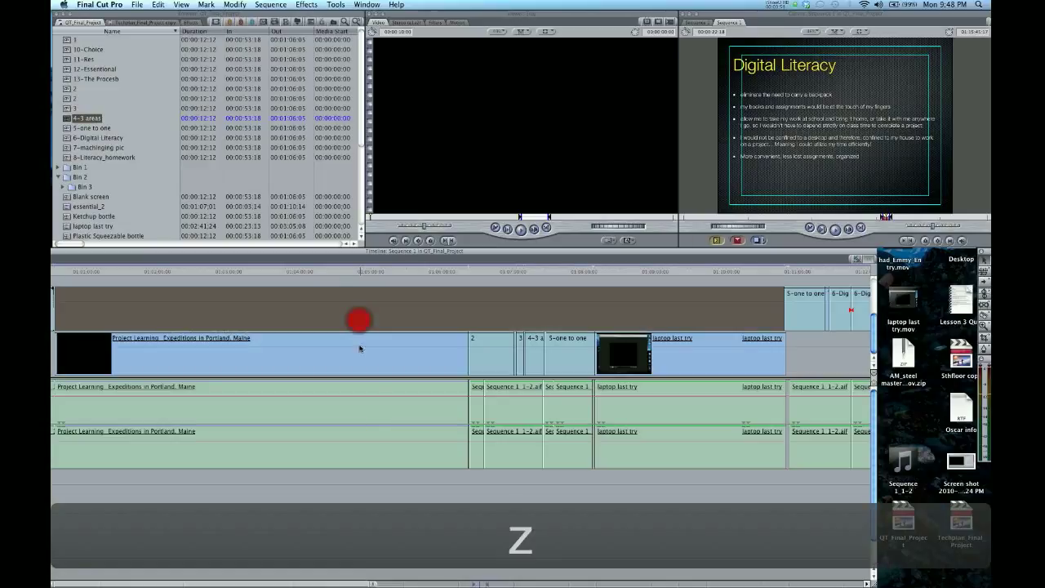
click(856, 260)
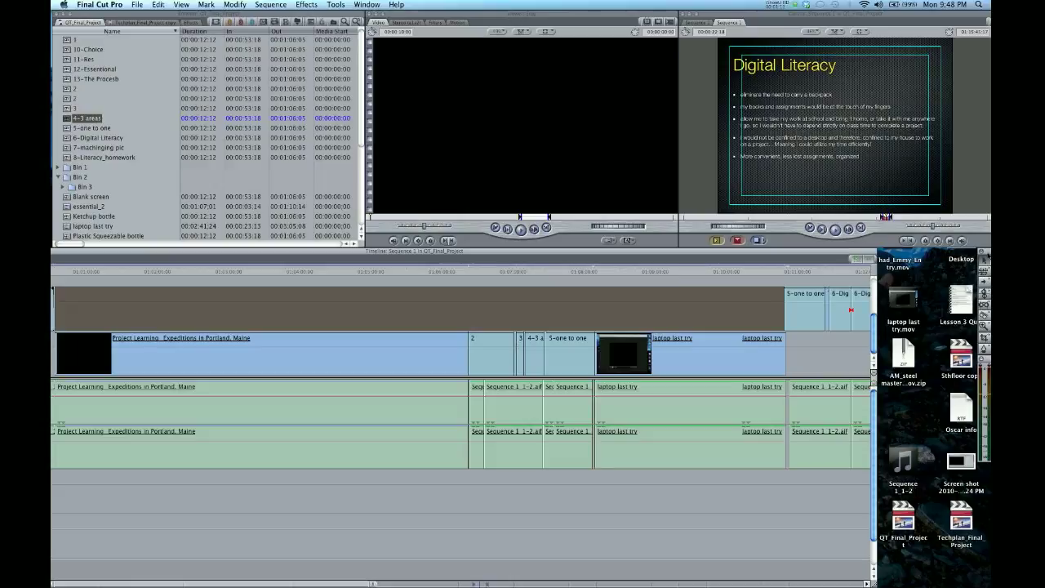
Move the tool palette over the timeline and choose the Ripple tool.
drag(983, 253, 764, 253)
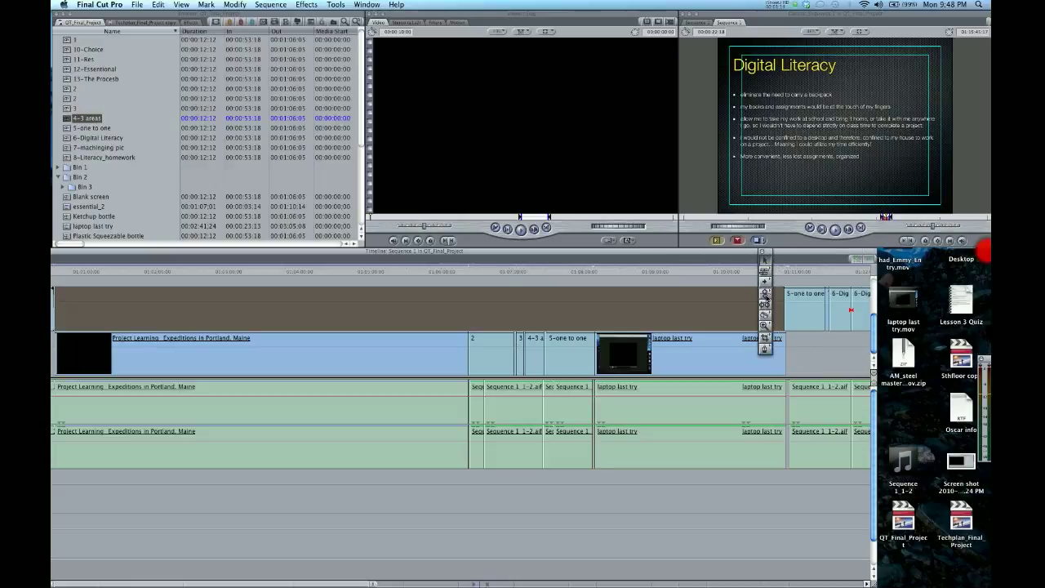
key(alt+super+equal)
key(alt+super+equal)
key(alt+super+equal)
key(alt+super+equal)
key(alt+super+equal)
key(alt+super+equal)
key(alt+super+equal)
key(alt+super+equal)
key(alt+super+equal)
key(alt+super+equal)
key(alt+super+equal)
key(alt+super+equal)
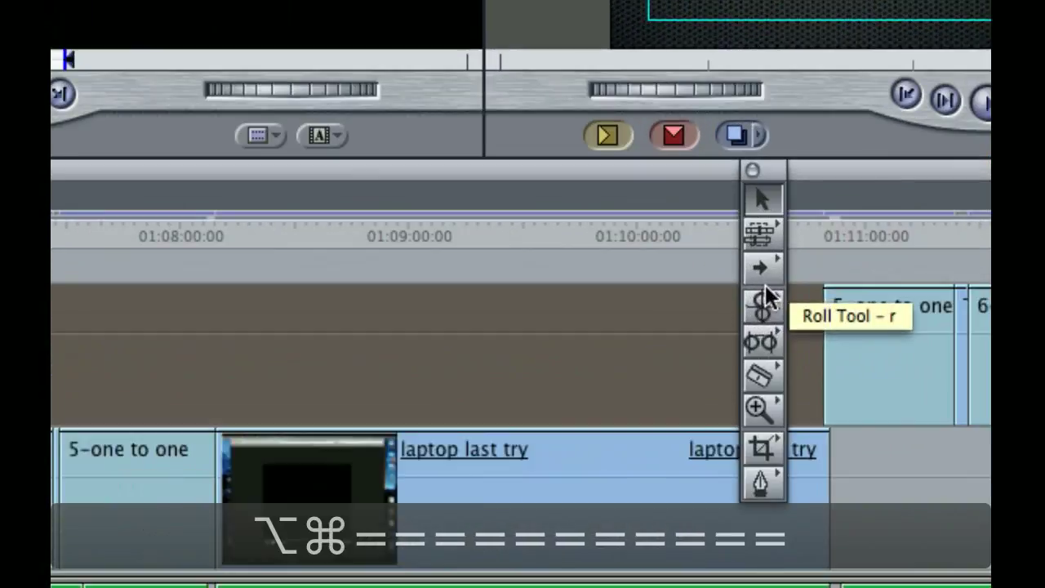
drag(764, 294, 836, 309)
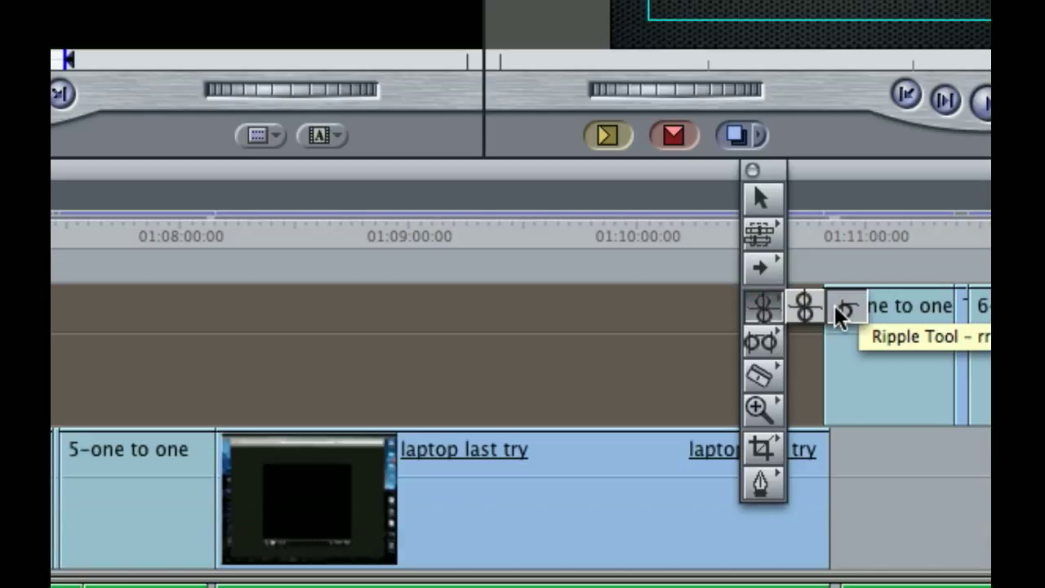
drag(836, 308, 836, 308)
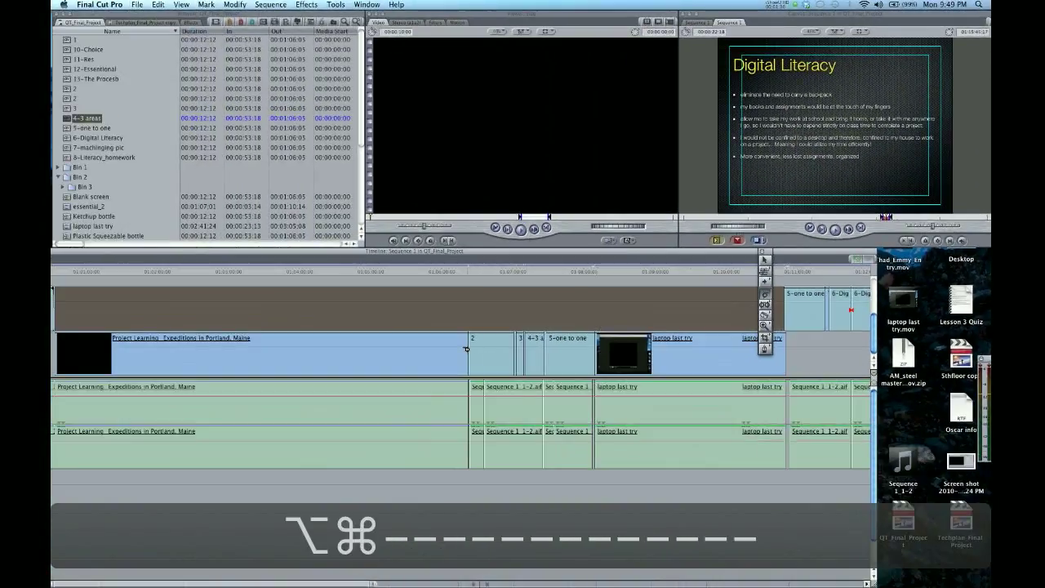
Try two ripple trims that pull the end of the Project Learning clip earlier, and undo both.
drag(466, 349, 429, 351)
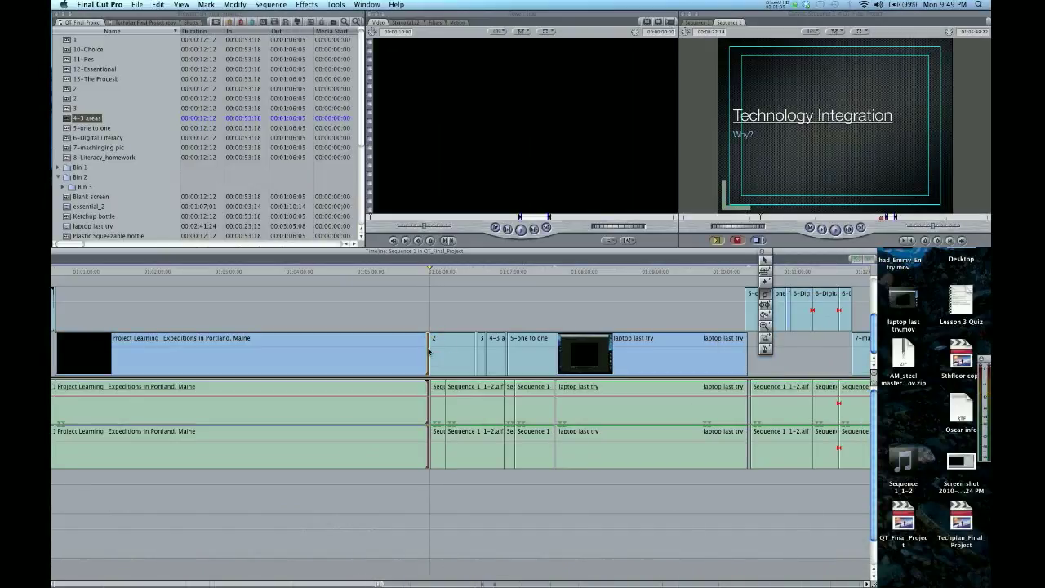
drag(428, 351, 397, 350)
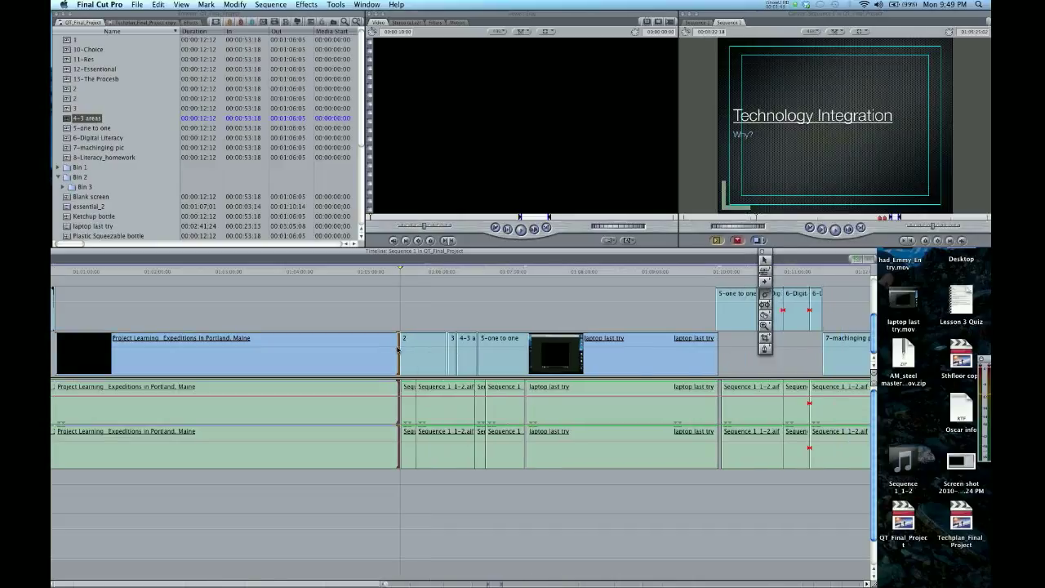
key(super+z)
key(super+z)
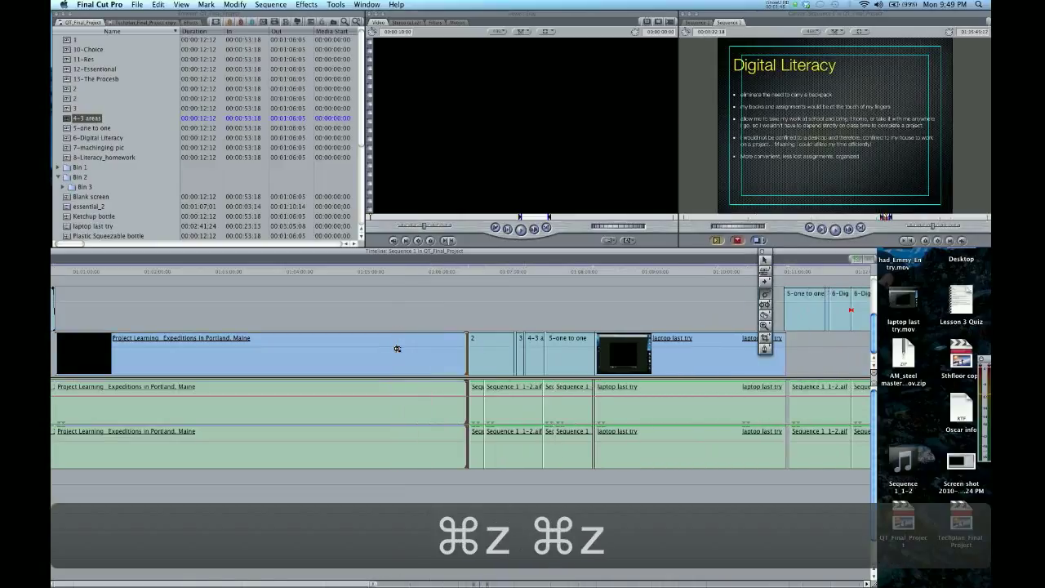
key(super+z)
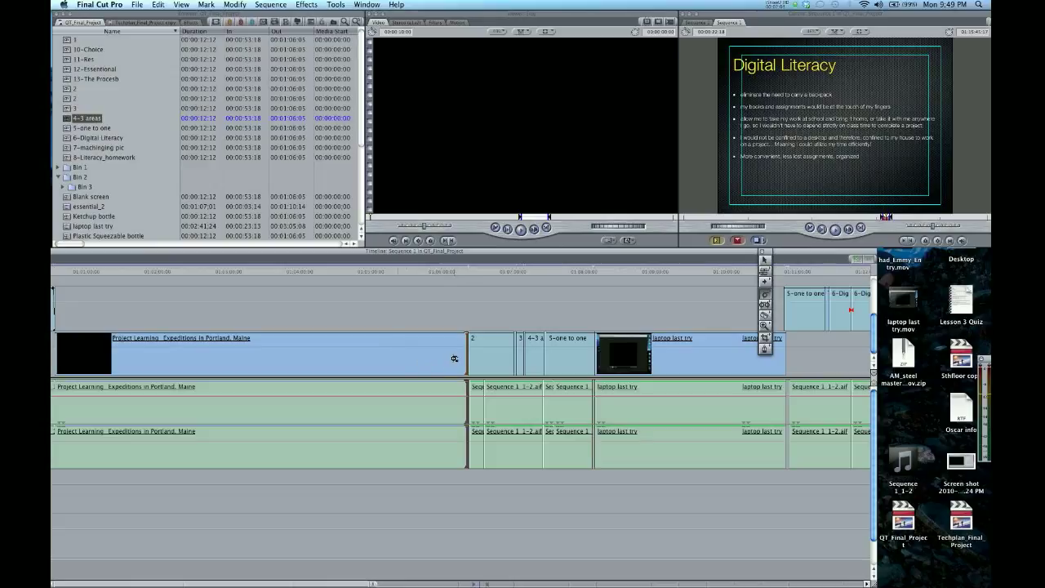
Ripple-trim the end of the Project Learning clip, at its cut with clip 2, five frames earlier.
key(alt+super+equal)
key(alt+super+equal)
key(alt+super+equal)
key(alt+super+equal)
key(alt+super+equal)
key(alt+super+equal)
key(alt+super+equal)
key(alt+super+equal)
key(alt+super+equal)
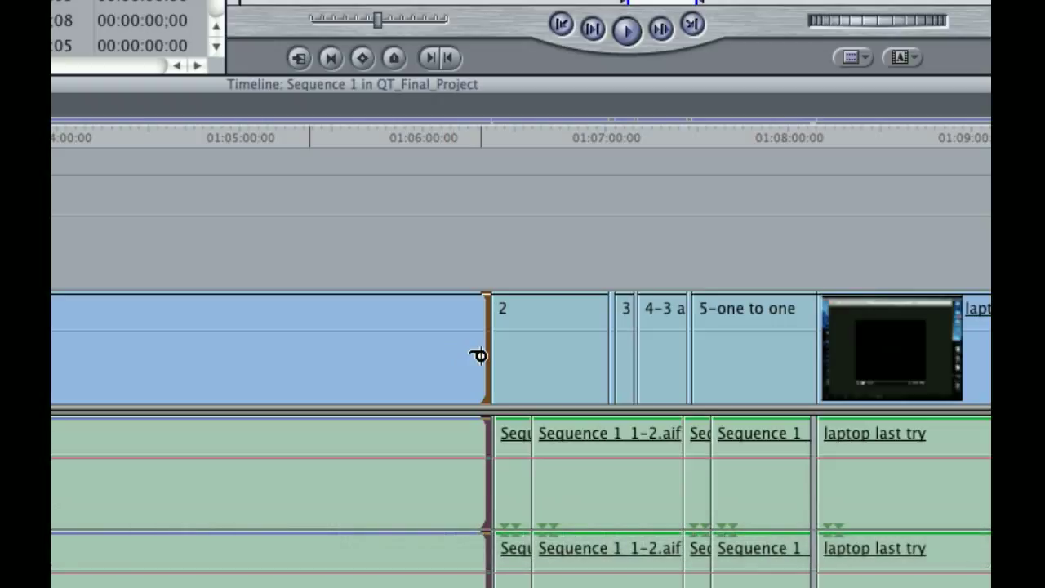
key(bracketright)
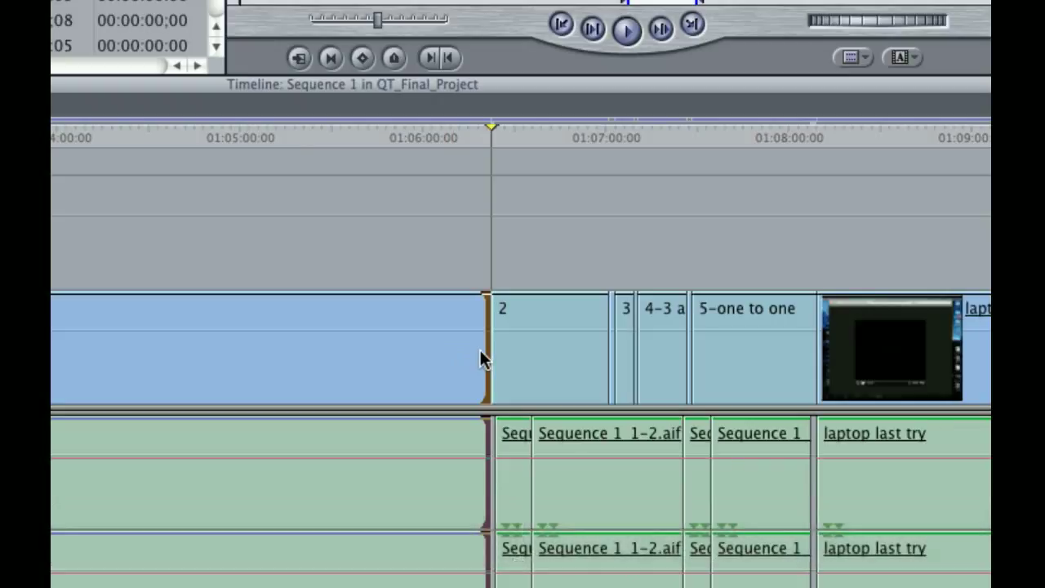
key(comma)
key(comma)
key(comma)
key(comma)
key(comma)
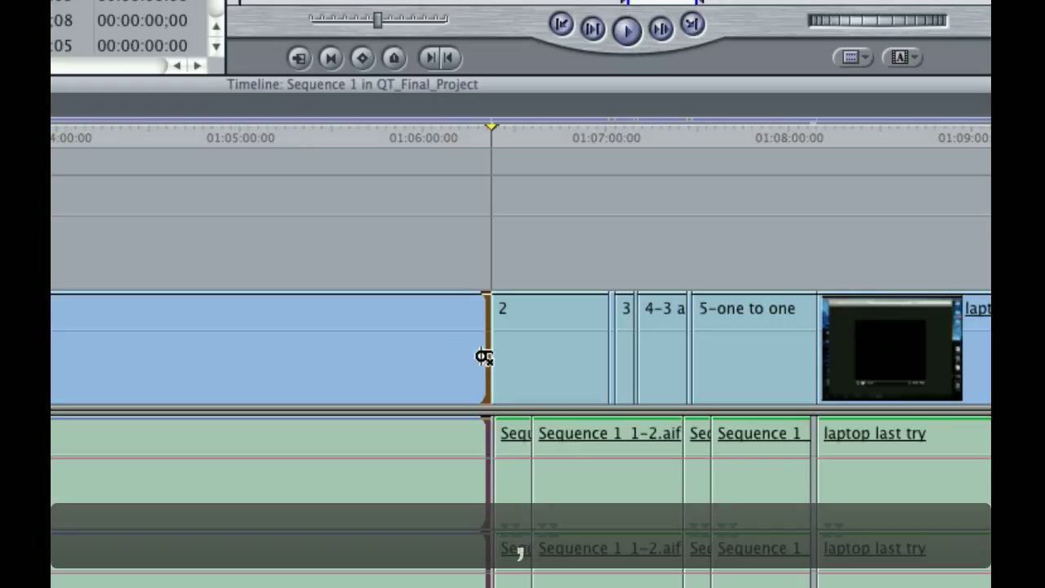
Ripple-trim the end of the Project Learning clip six frames later.
key(period)
key(period)
key(period)
key(period)
key(period)
key(period)
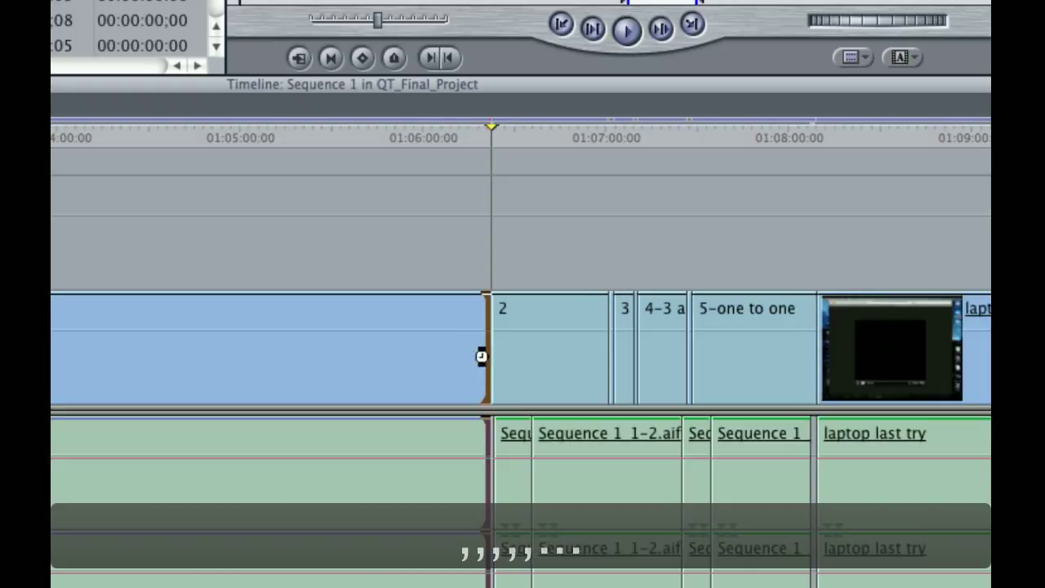
Try trimming the same clip end another five frames earlier, and undo those five single-frame trims.
key(comma)
key(comma)
key(comma)
key(comma)
key(comma)
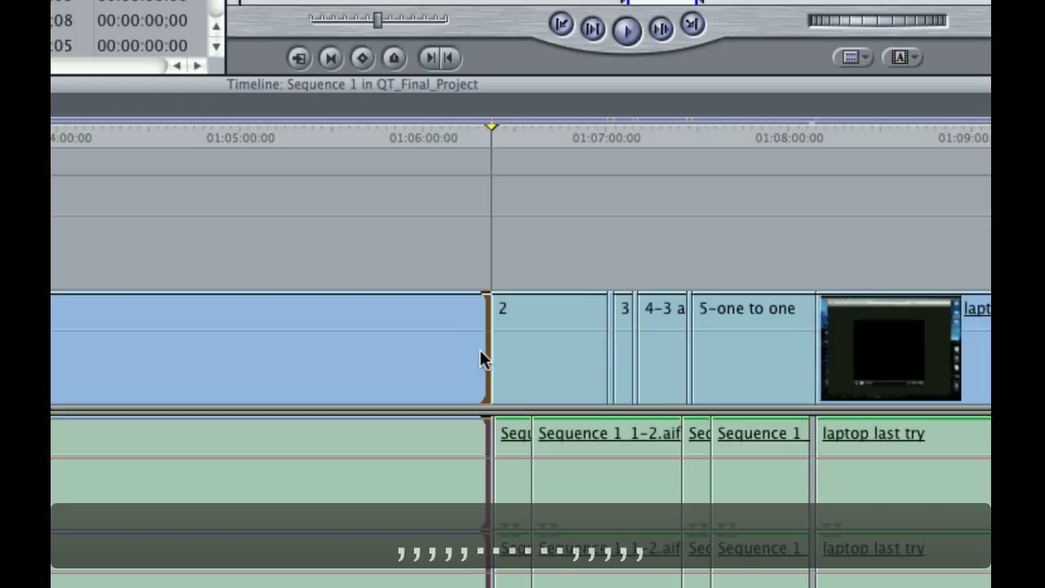
key(super+z)
key(super+z)
key(super+z)
key(super+z)
key(super+z)
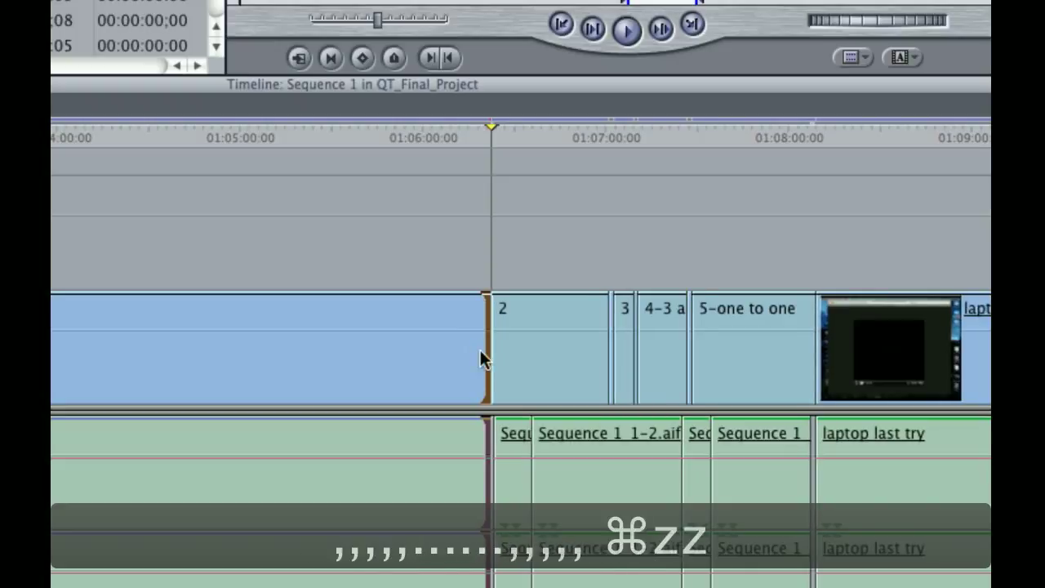
key(alt+super+minus)
key(alt+super+minus)
key(alt+super+minus)
key(alt+super+minus)
key(alt+super+minus)
key(alt+super+minus)
key(alt+super+minus)
key(alt+super+minus)
key(alt+super+minus)
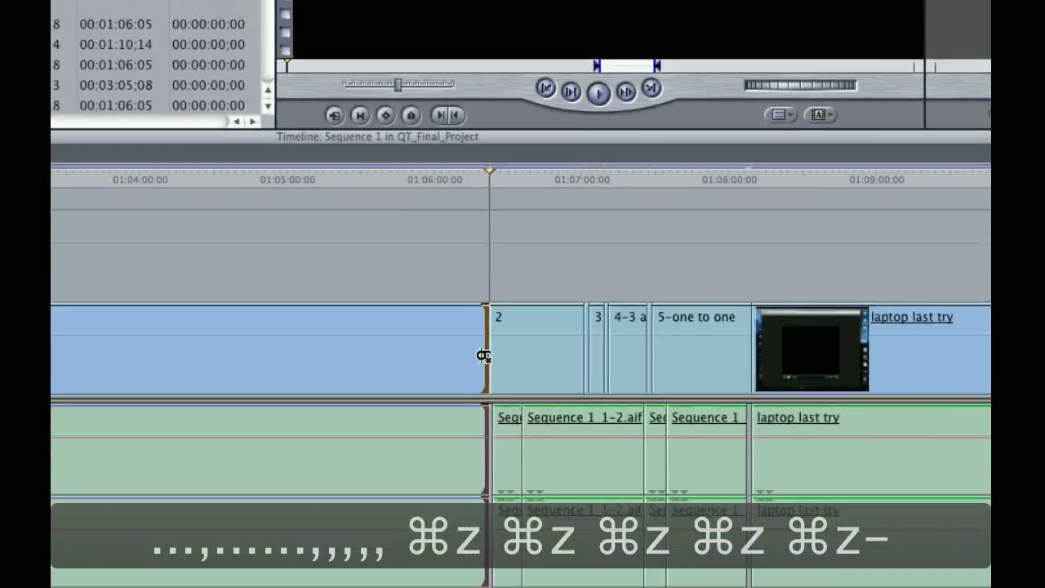
key(alt+super+minus)
key(alt+super+minus)
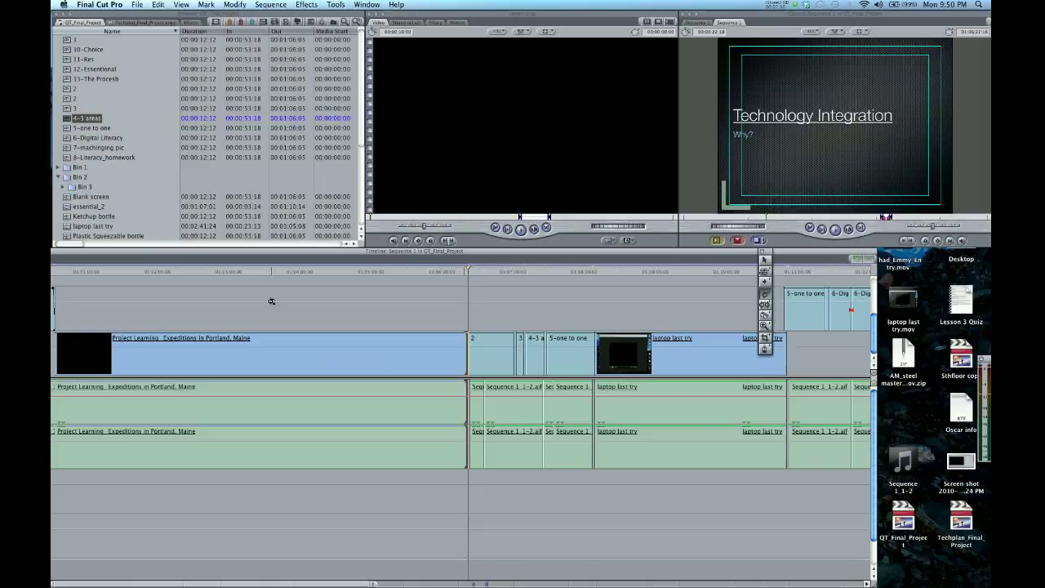
Return to the Selection tool, open clip 3 from the browser in the Viewer, and scrub to just before its In point.
key(a)
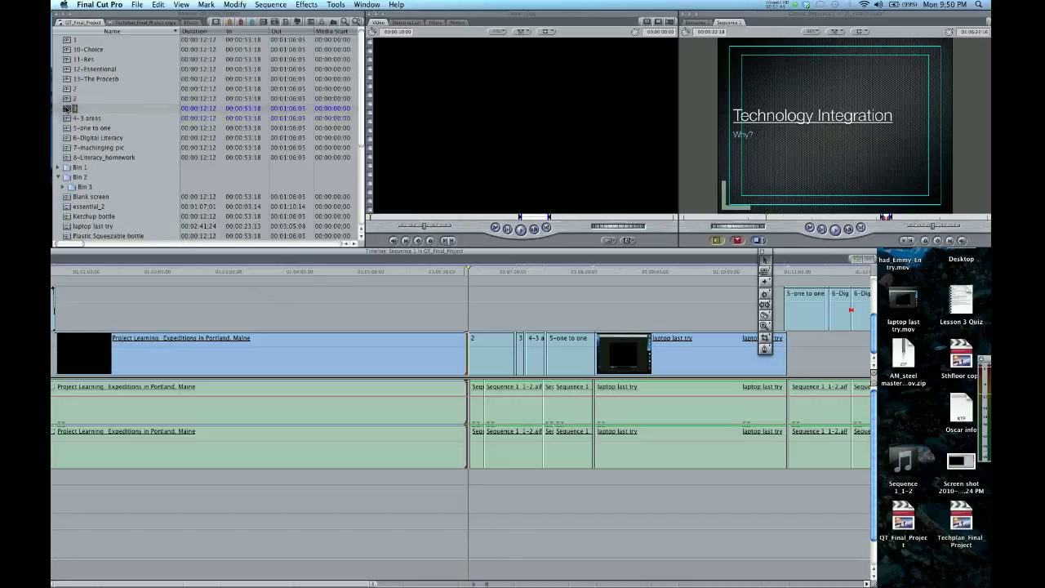
double_click(66, 107)
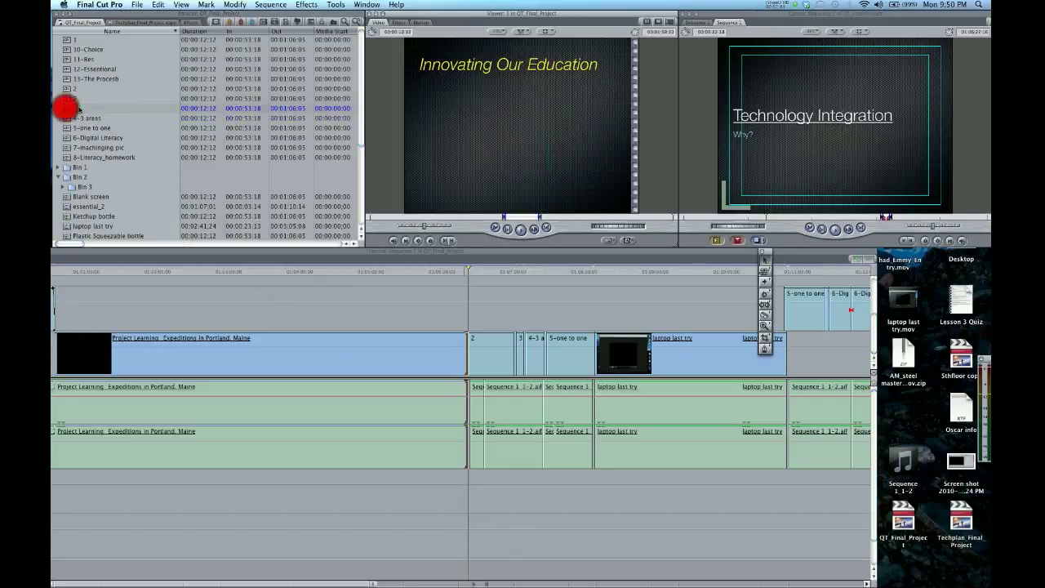
click(515, 217)
drag(515, 219, 493, 219)
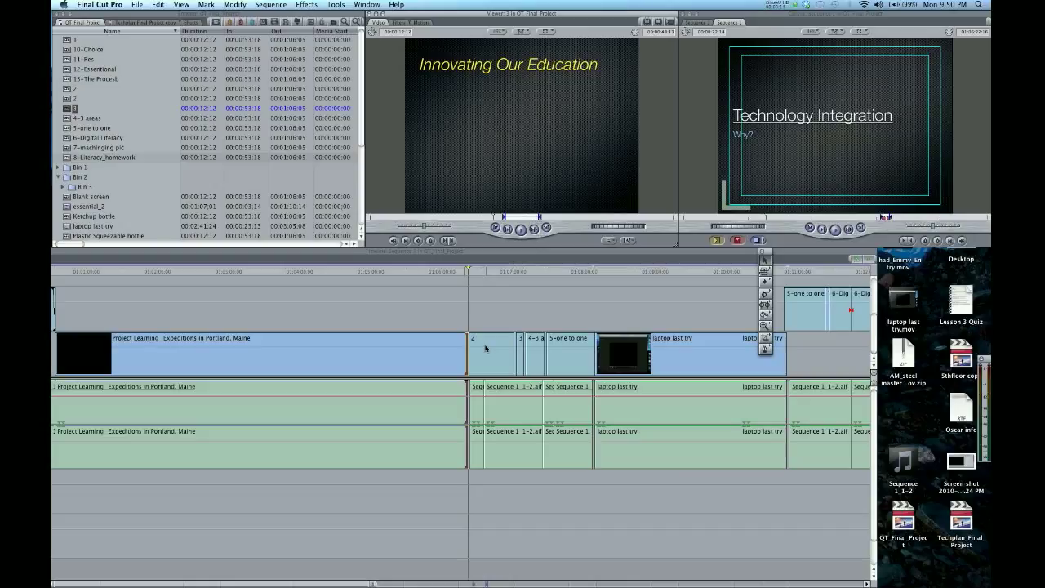
Try disabling clip 2 on the timeline with Clip Enable, and undo the change.
key(alt+super+equal)
key(alt+super+equal)
key(alt+super+equal)
key(alt+super+equal)
key(alt+super+equal)
key(alt+super+equal)
key(alt+super+equal)
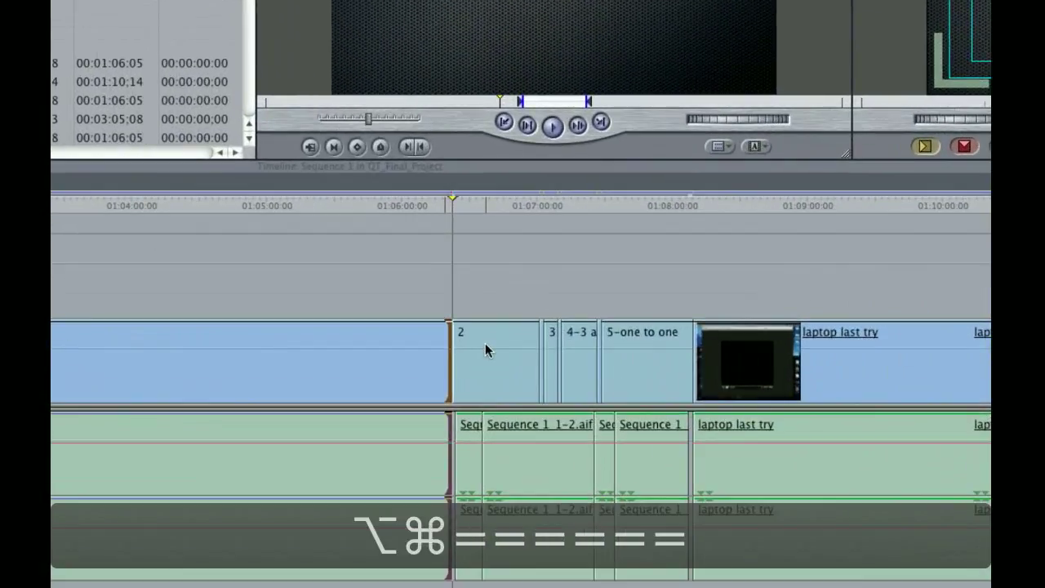
click(485, 343)
right_click(485, 346)
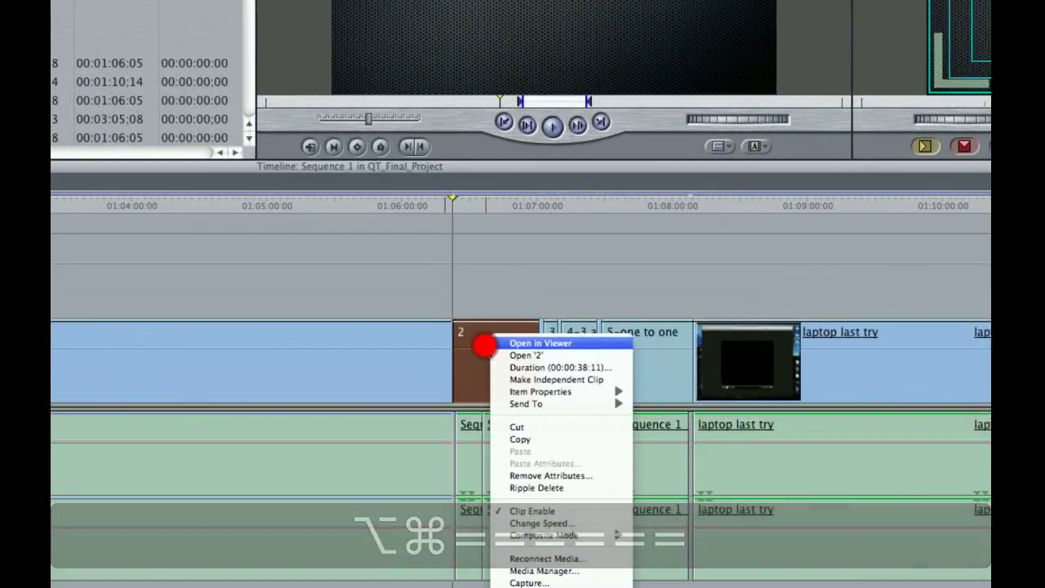
click(573, 508)
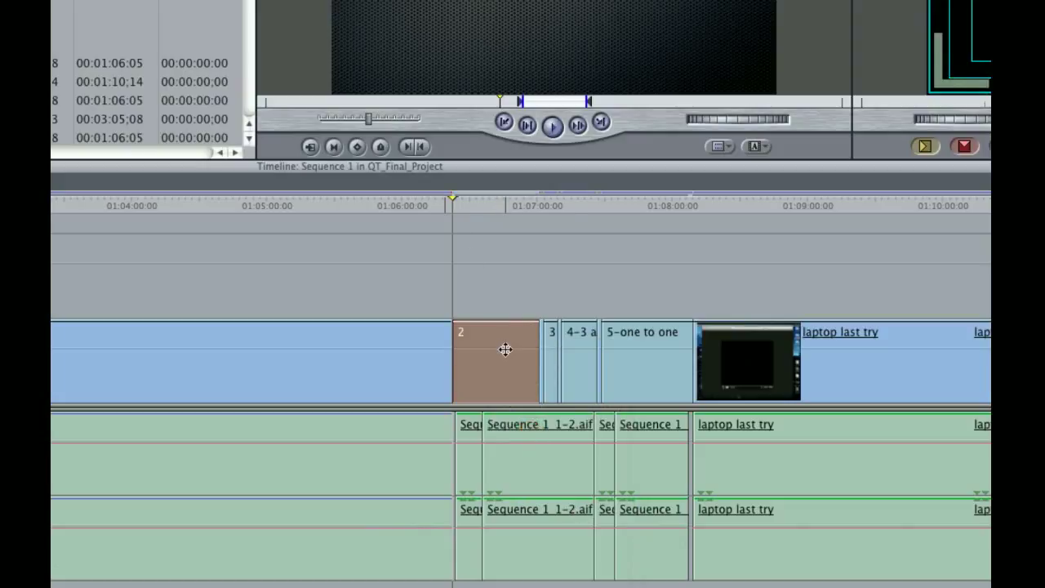
key(ctrl+z)
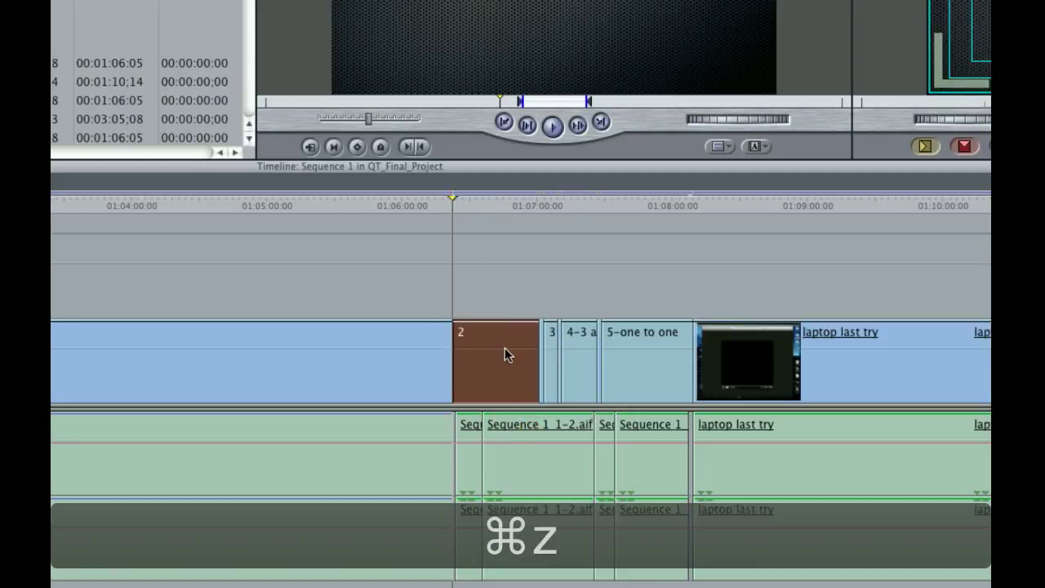
key(minus)
key(minus)
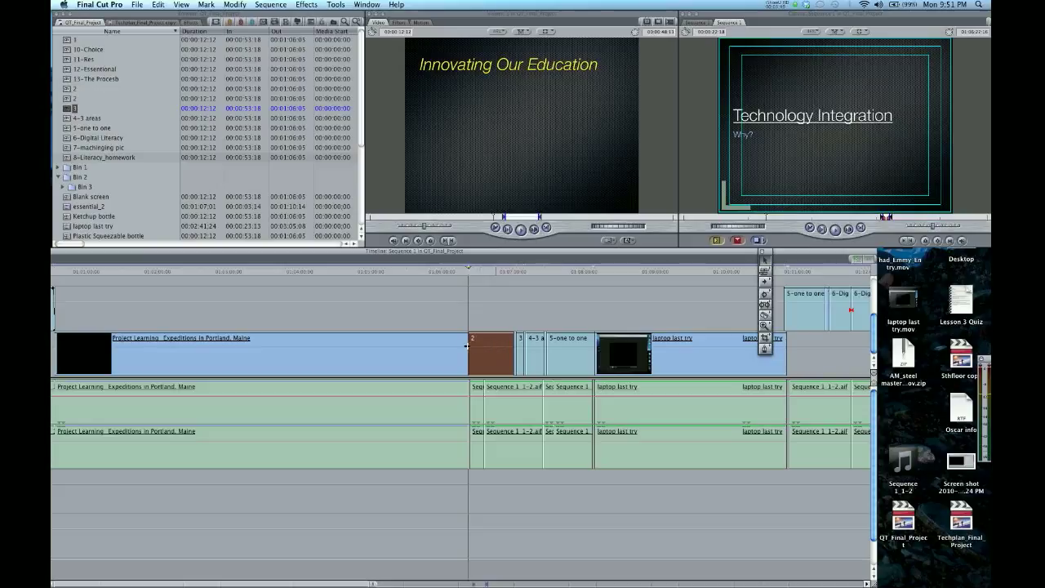
Try ripple-trimming the end of the Project Learning clip earlier with the Ripple tool, undo the trim, and return to the Selection tool.
key(alt+super+equal)
key(alt+super+equal)
key(alt+super+equal)
key(alt+super+equal)
key(alt+super+equal)
key(alt+super+equal)
key(alt+super+equal)
key(alt+super+equal)
key(alt+super+equal)
key(alt+super+equal)
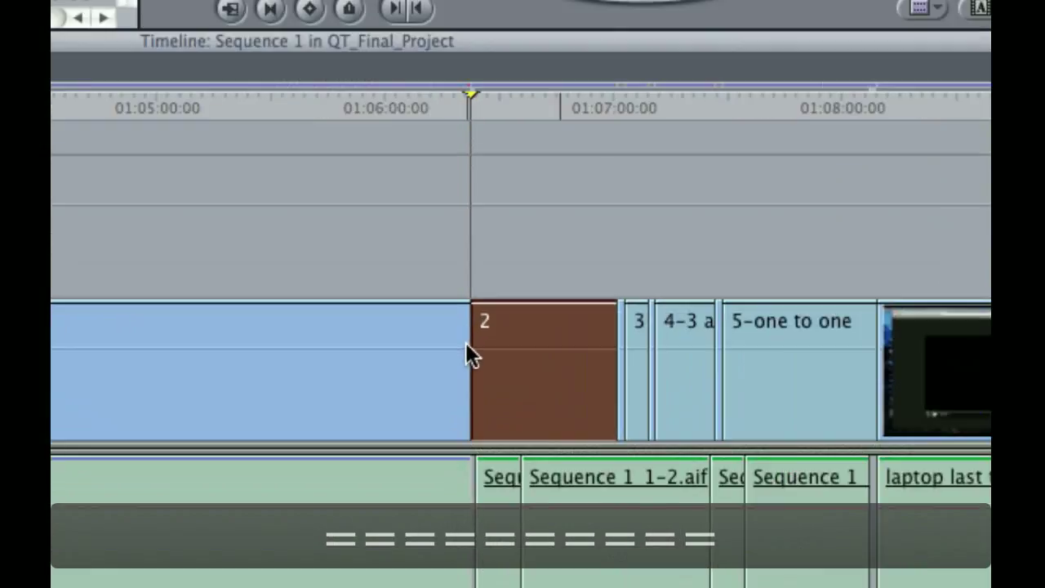
mouse_move(467, 346)
mouse_down()
mouse_move(395, 348)
mouse_move(419, 334)
mouse_move(454, 339)
mouse_up()
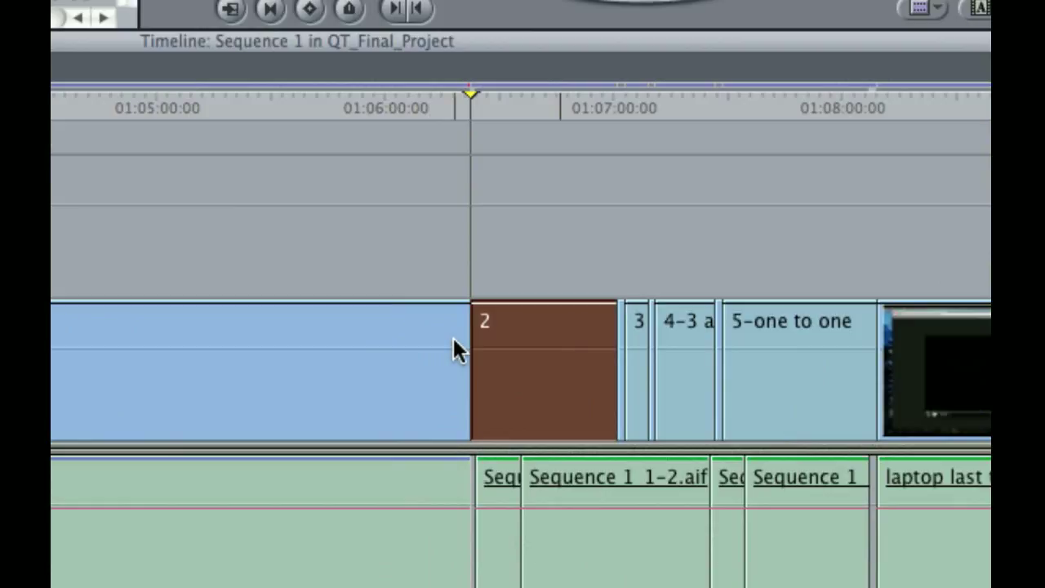
key(r)
key(r)
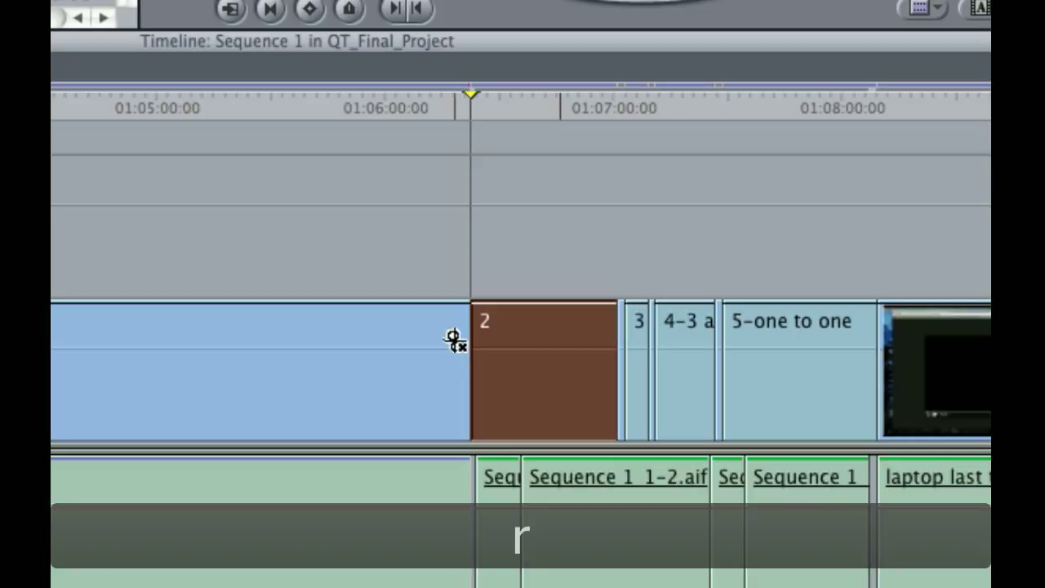
drag(467, 352, 420, 353)
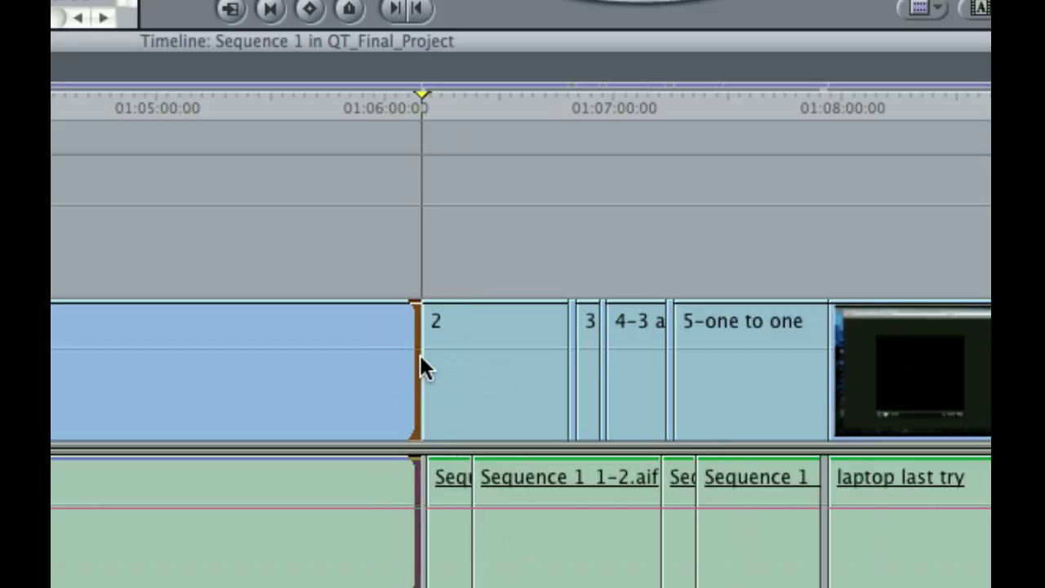
key(super+z)
key(super+z)
key(super+z)
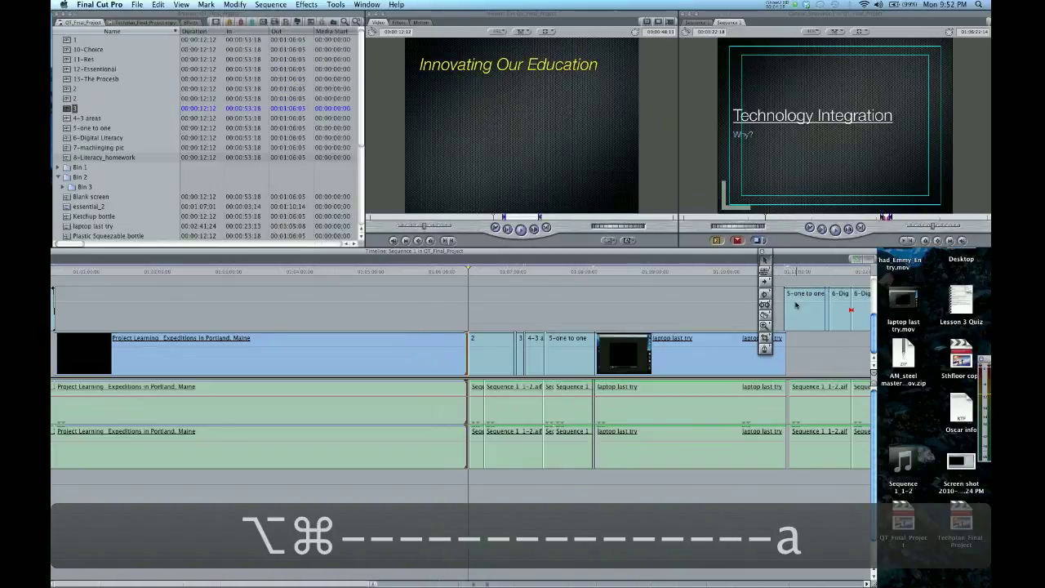
At the end of the sequence, try extending the Slug clip's end to a playhead placed just past it, and undo the edit.
scroll(798, 340, right, 15)
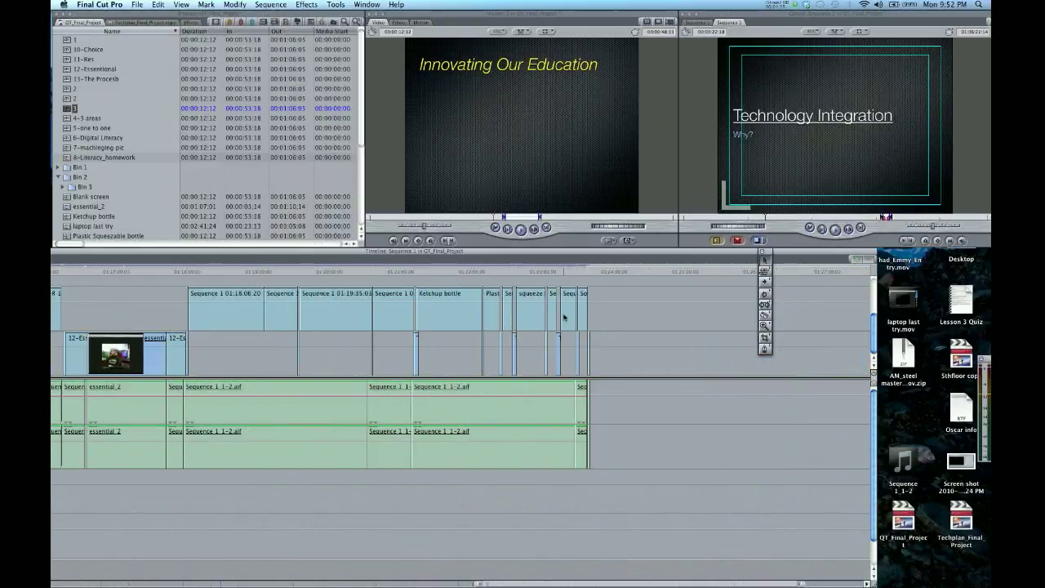
click(592, 271)
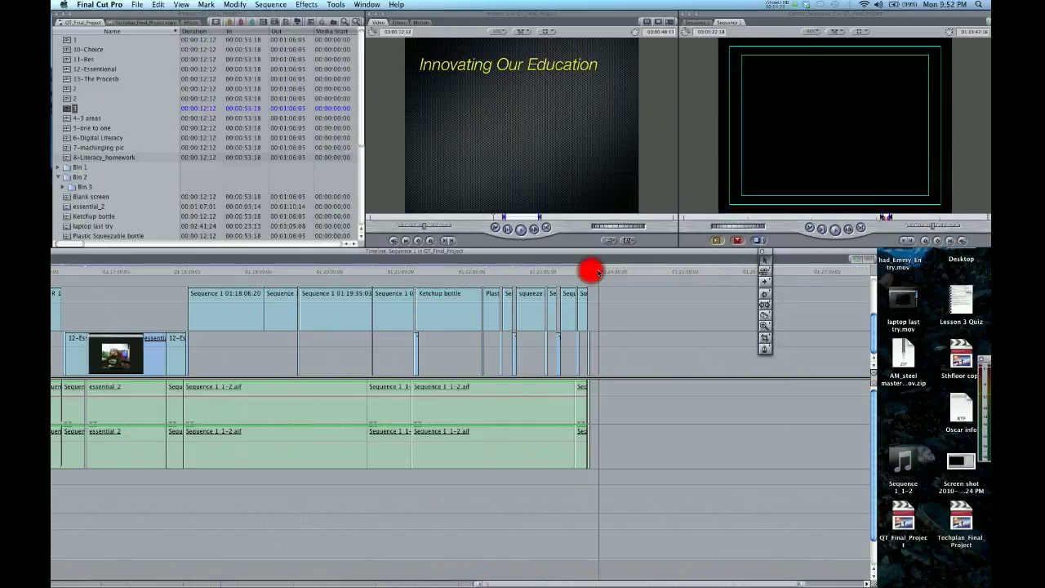
click(584, 296)
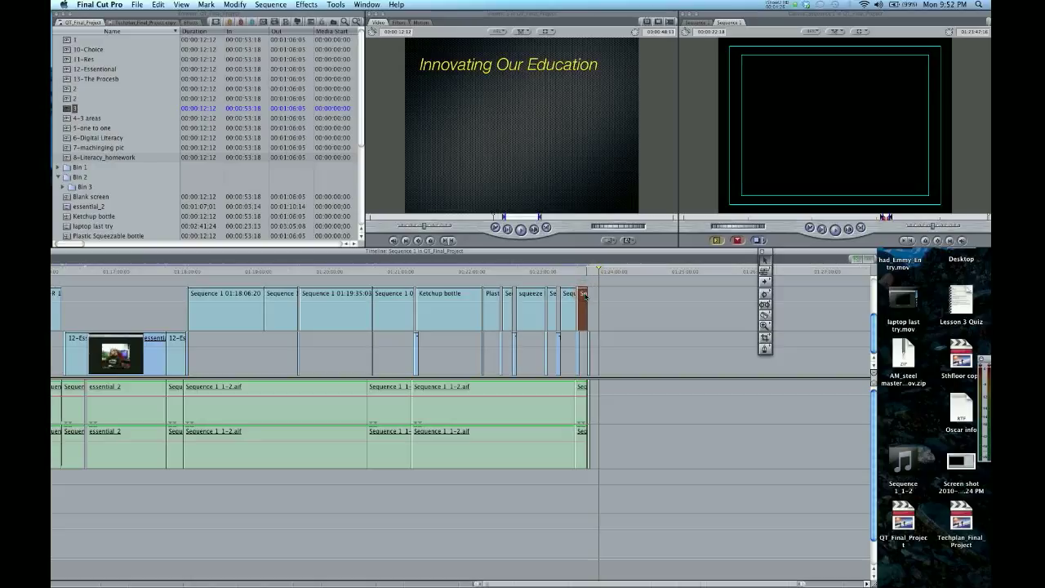
key(alt+equal)
key(alt+equal)
key(alt+equal)
key(alt+equal)
key(alt+equal)
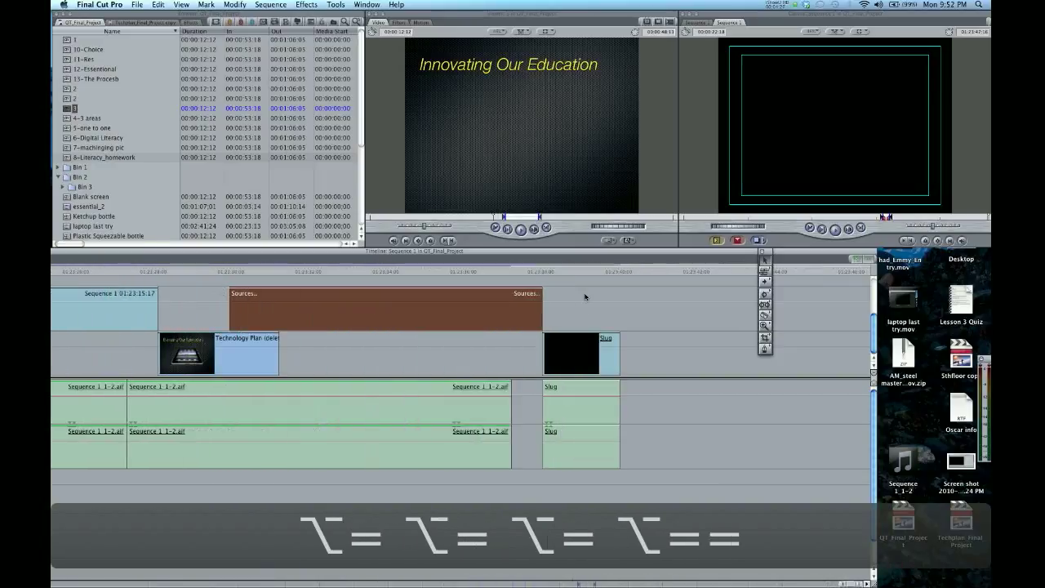
click(585, 297)
click(662, 277)
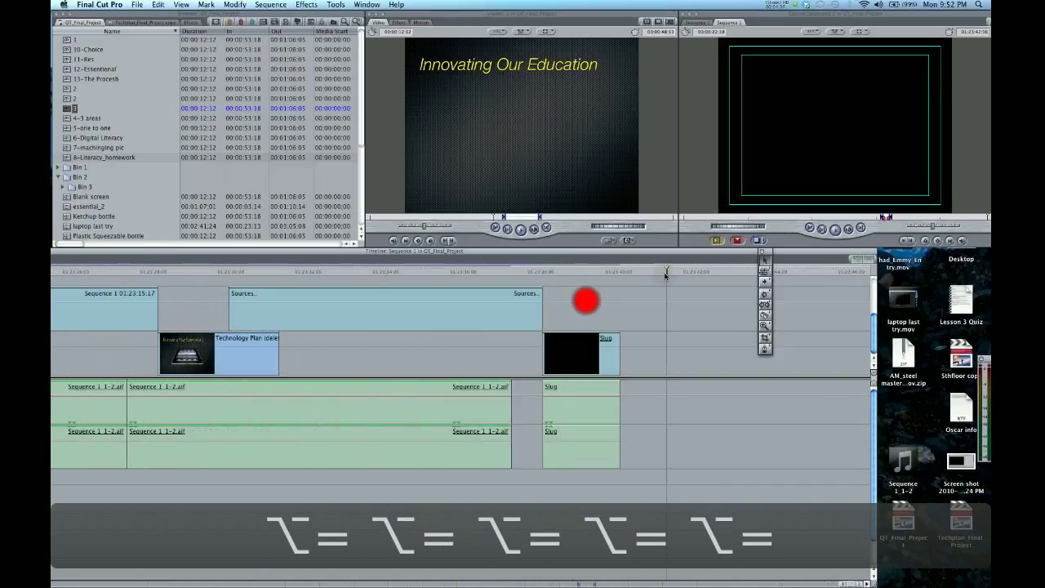
click(621, 349)
key(e)
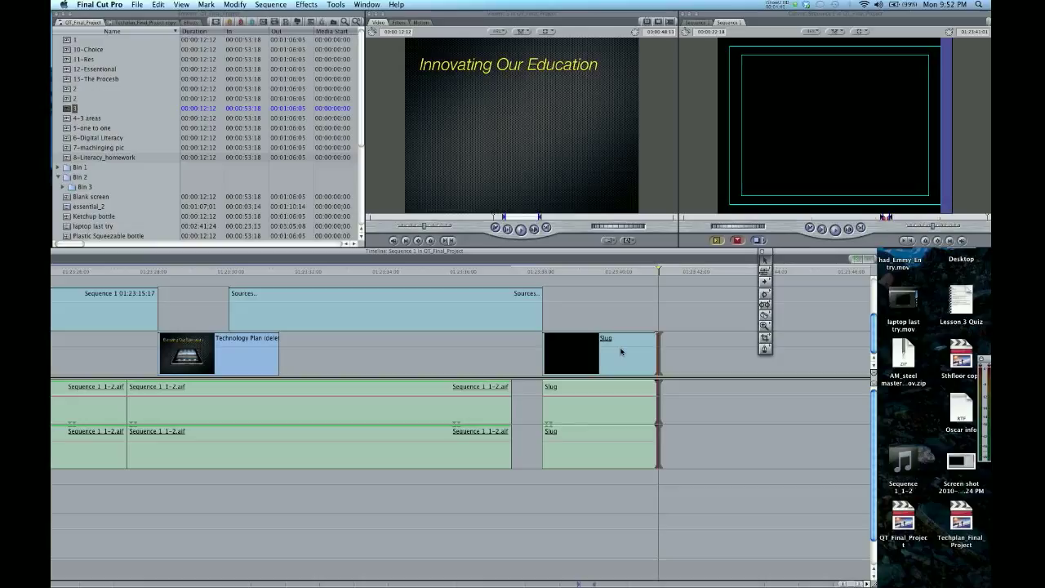
key(super+z)
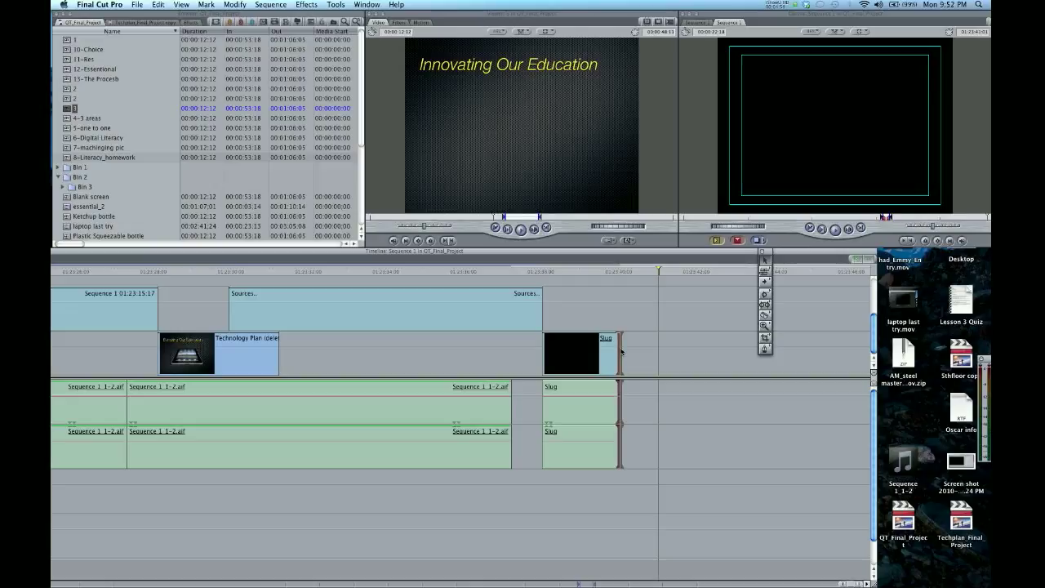
Try moving the Slug clip up one video track, and undo the move.
click(581, 360)
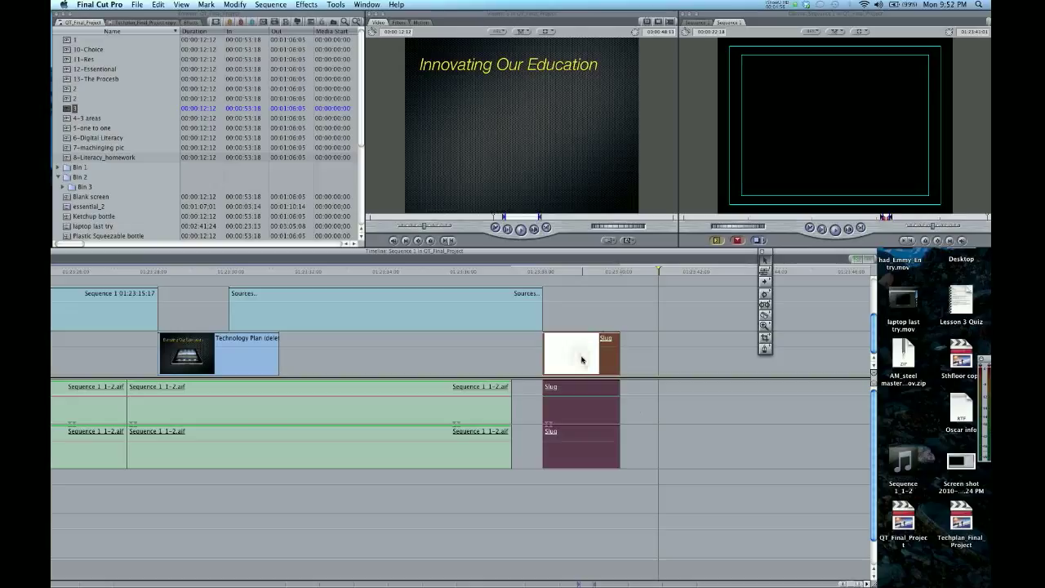
drag(581, 359, 584, 311)
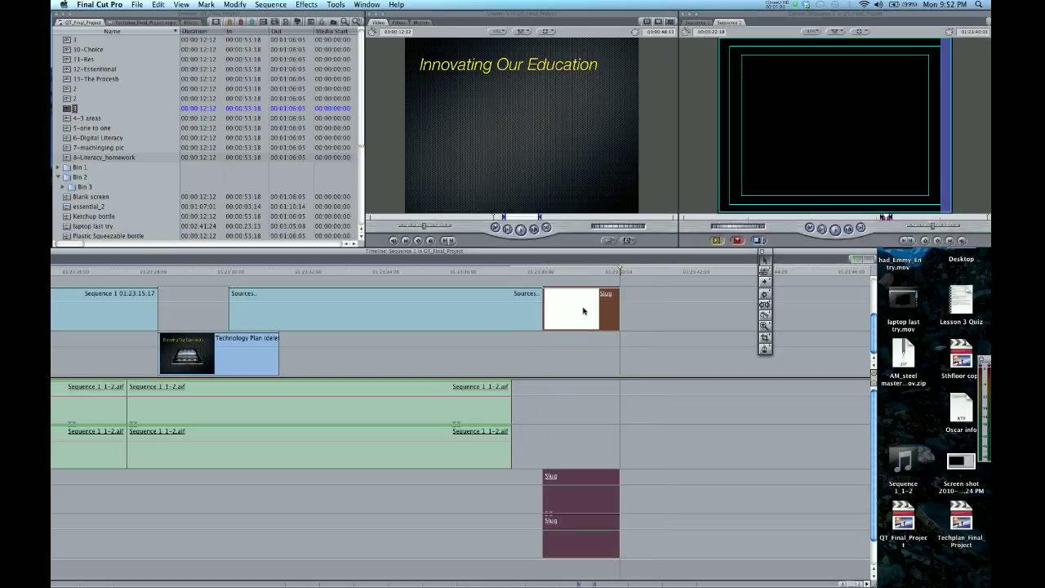
key(super+z)
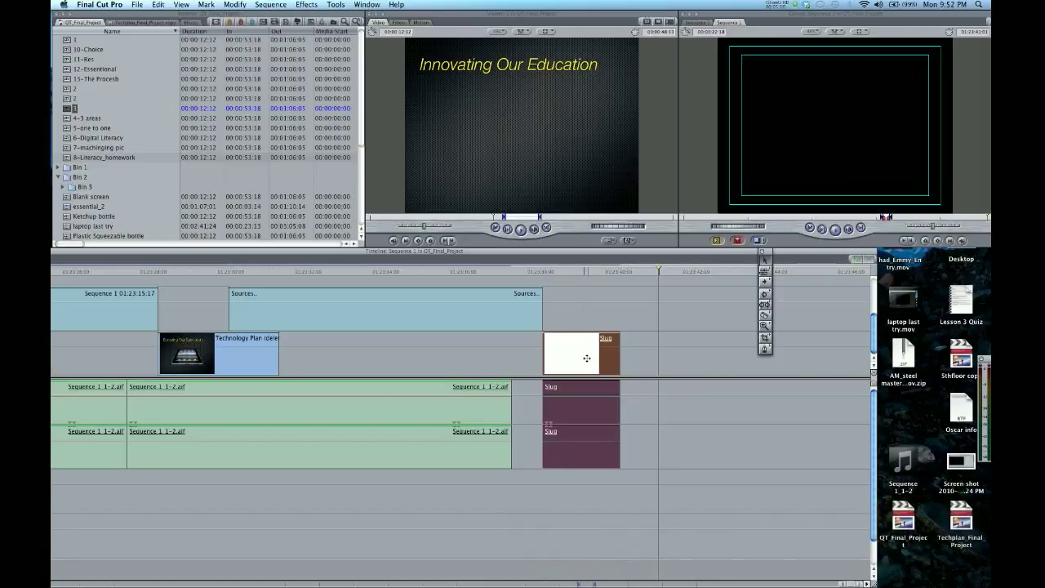
Try nudging the selected Slug clip up and down between tracks without repositioning it by hand.
key(alt+Up)
key(alt+Up)
key(alt+Up)
key(alt+Up)
key(alt+Up)
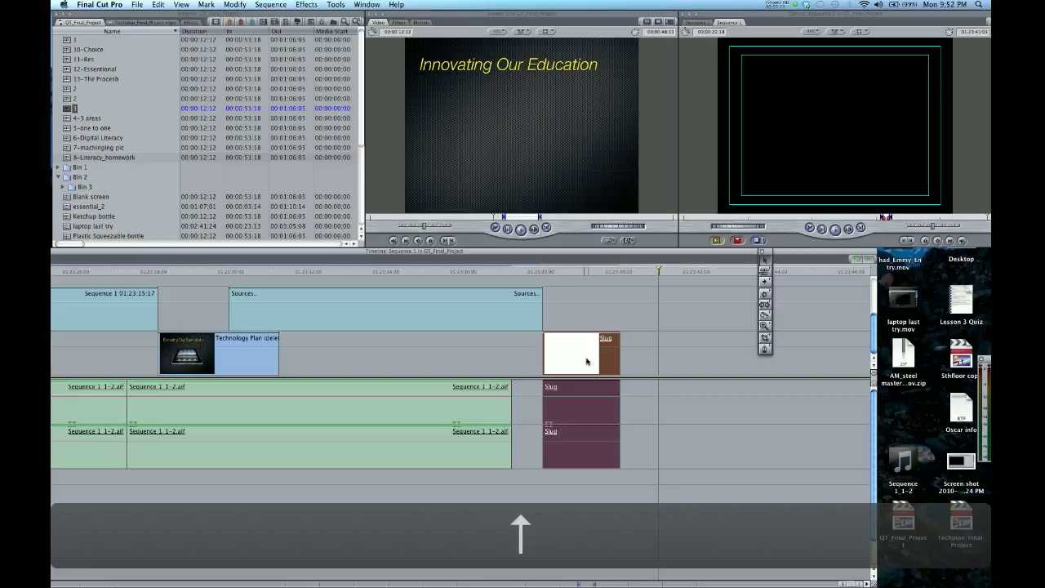
key(alt+Up)
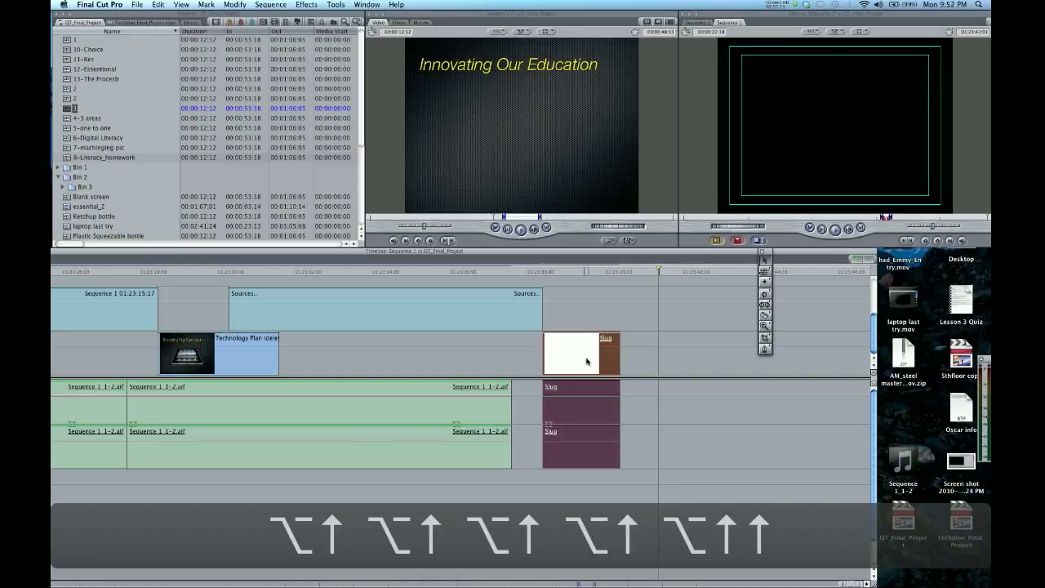
key(alt+Down)
key(alt+Down)
key(alt+Up)
key(alt+Up)
key(alt+Up)
key(alt+Up)
key(alt+Up)
key(alt+Up)
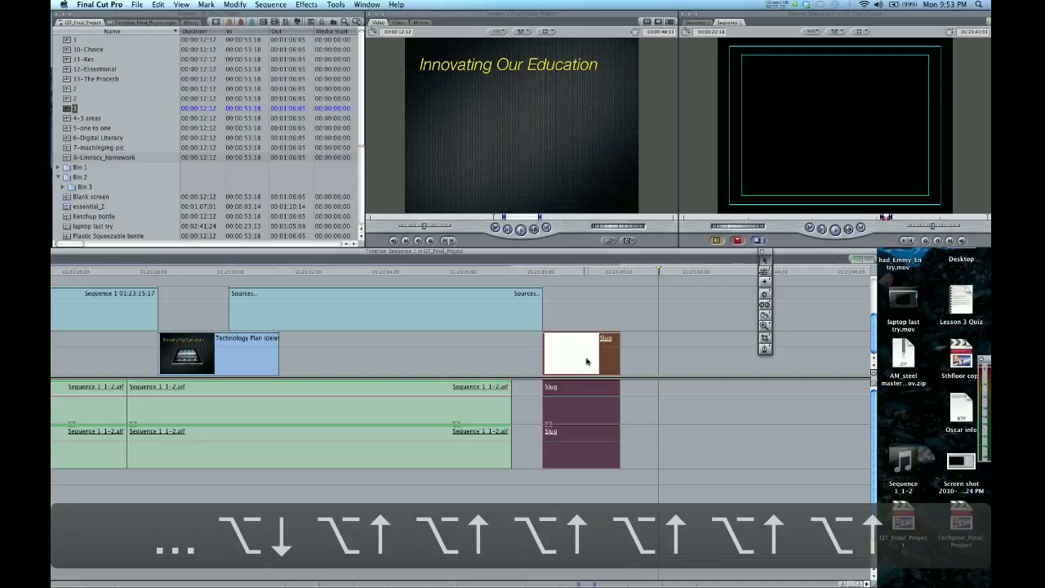
key(alt+Down)
key(alt+Down)
key(alt+Down)
key(Down)
key(Down)
key(alt+Up)
key(alt+Up)
key(alt+Up)
key(alt+Up)
key(alt+Up)
key(alt+Down)
key(alt+Down)
key(Up)
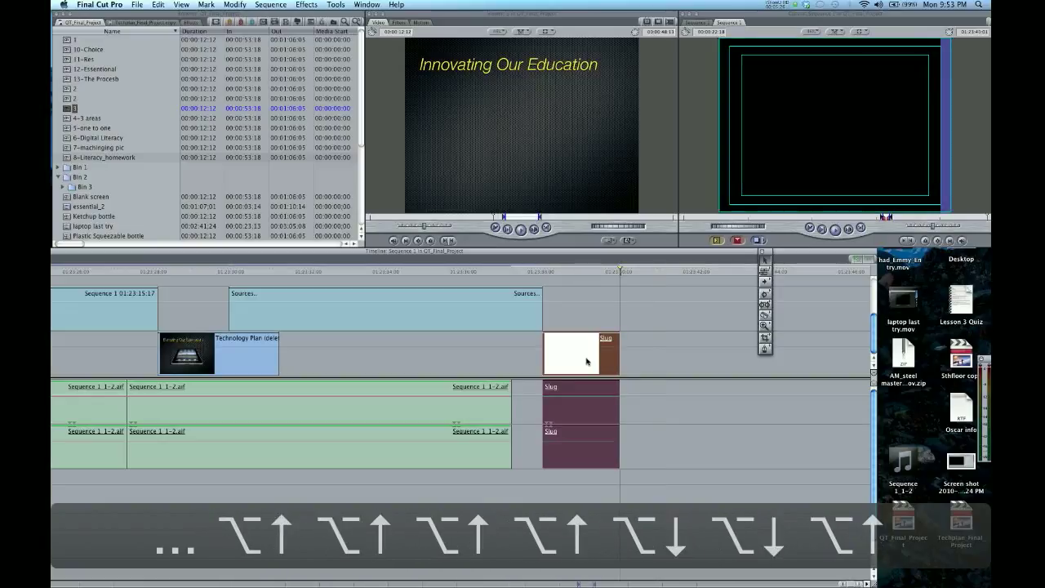
Reselect the Slug clip and try again to nudge it to the track above or below.
click(608, 319)
click(598, 343)
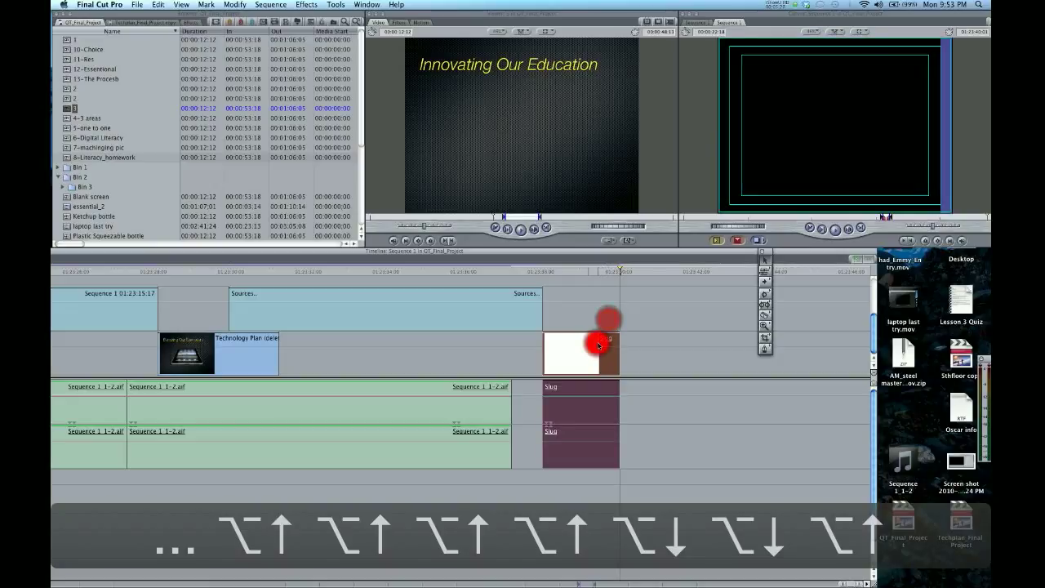
key(alt+Up)
key(alt+Up)
key(alt+Up)
key(alt+Up)
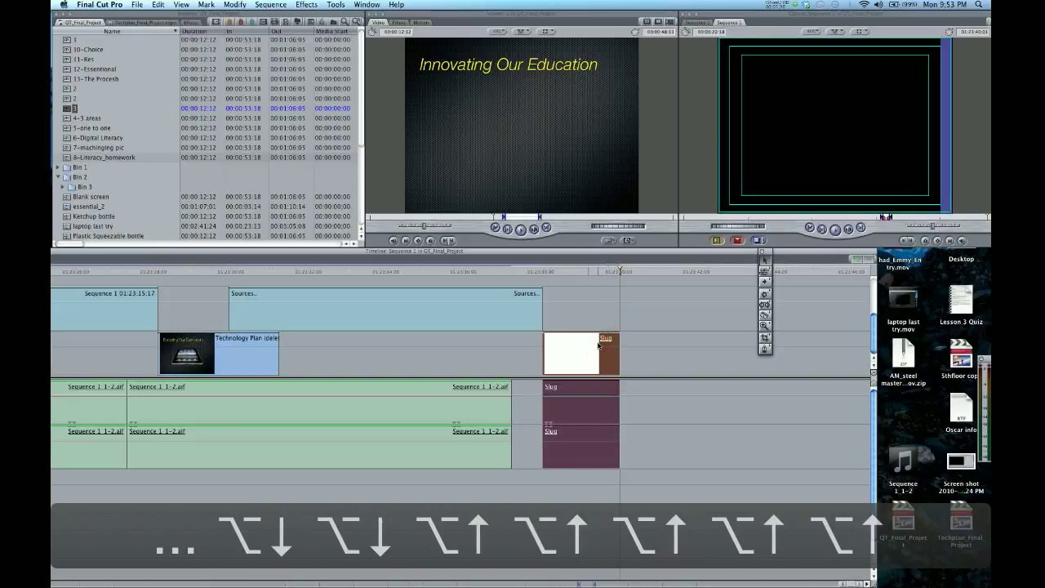
key(alt+Down)
key(alt+Down)
key(alt+Down)
key(alt+Down)
key(alt+Down)
key(Down)
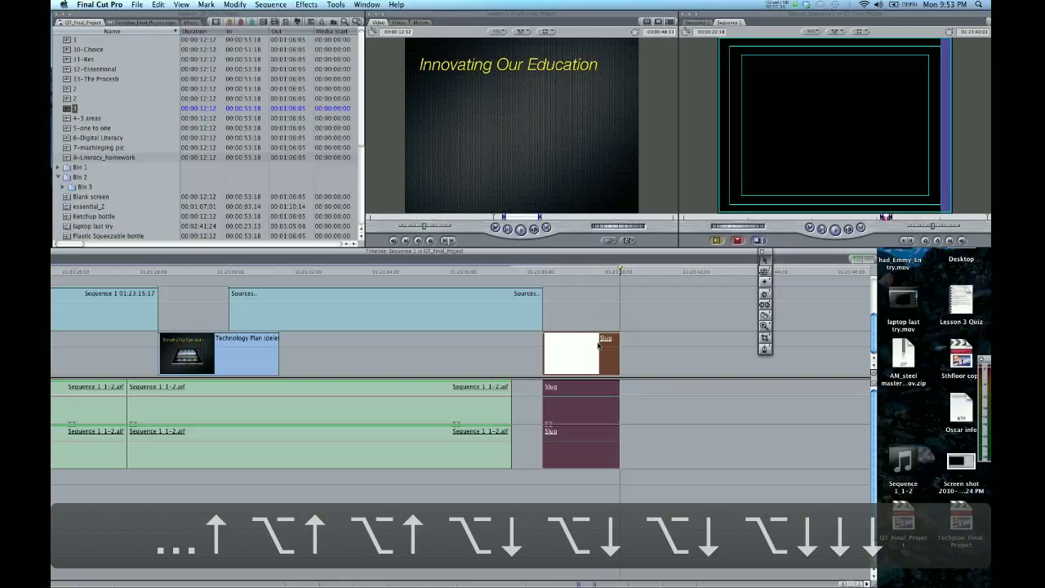
key(alt+Page_Up)
key(alt+Page_Up)
key(alt+Page_Down)
key(alt+Page_Down)
key(alt+Page_Up)
key(alt+Page_Up)
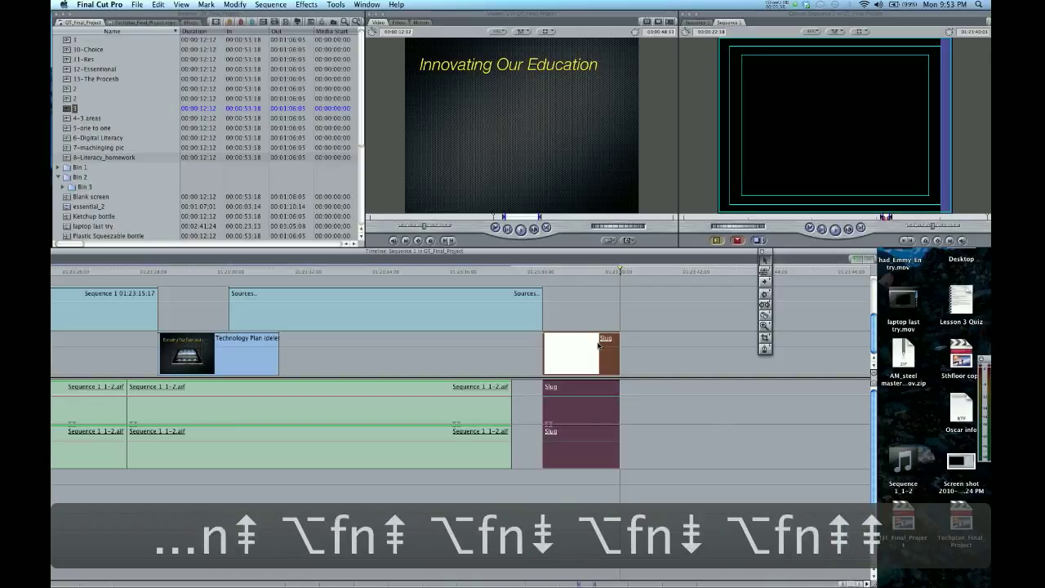
Place the playhead within the Slug clip and shift the clip slightly later on its current track.
click(585, 268)
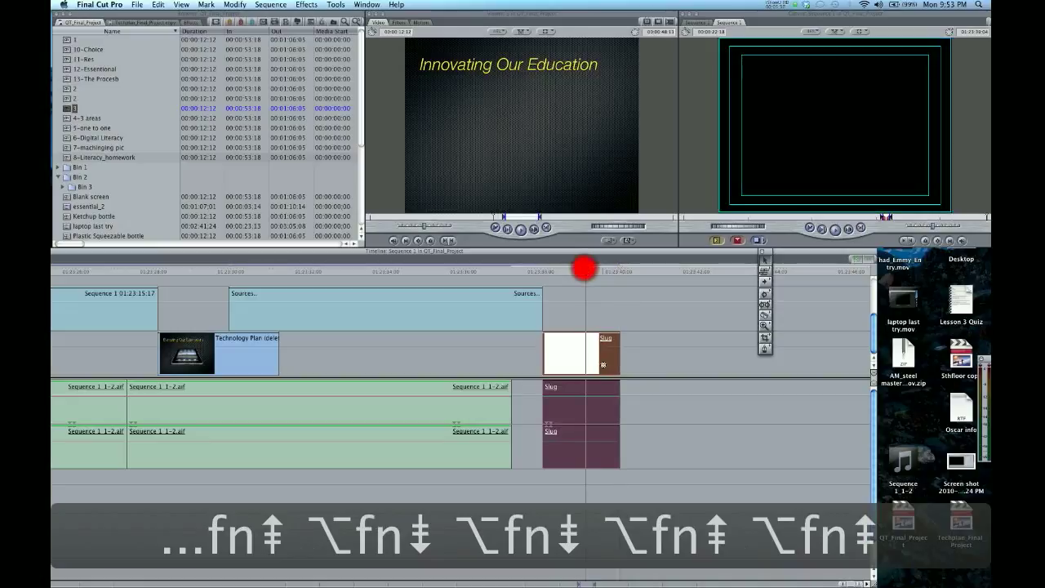
click(602, 362)
click(605, 320)
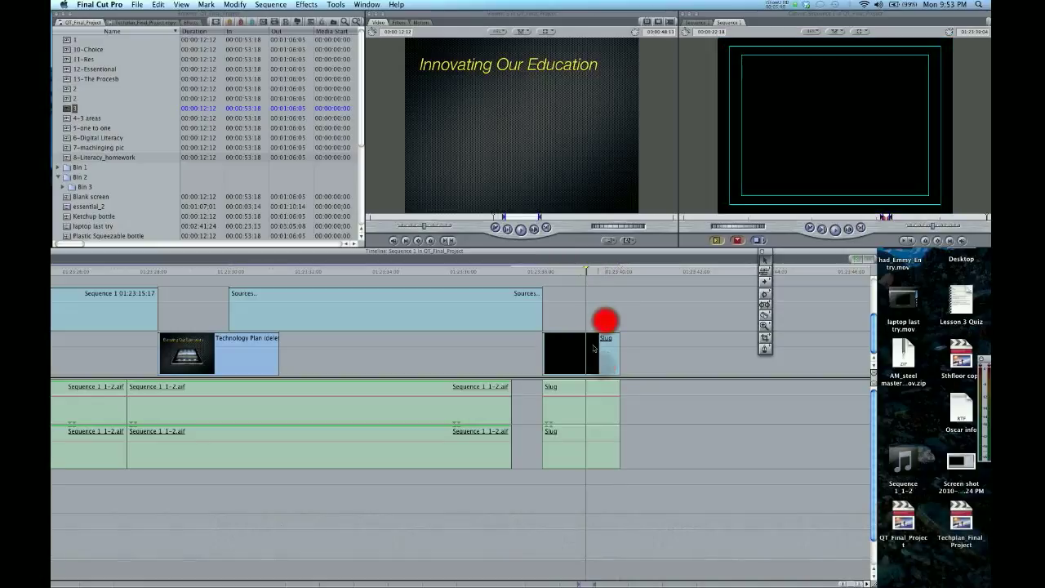
drag(588, 356, 603, 357)
Try nudging the shifted Slug clip vertically between tracks.
key(alt+Up)
key(alt+Up)
key(alt+Up)
key(alt+Up)
key(alt+Down)
key(alt+Down)
key(alt+Down)
key(alt+Up)
key(alt+Up)
key(alt+Up)
key(alt+Down)
key(alt+Down)
key(alt+Down)
key(alt+Down)
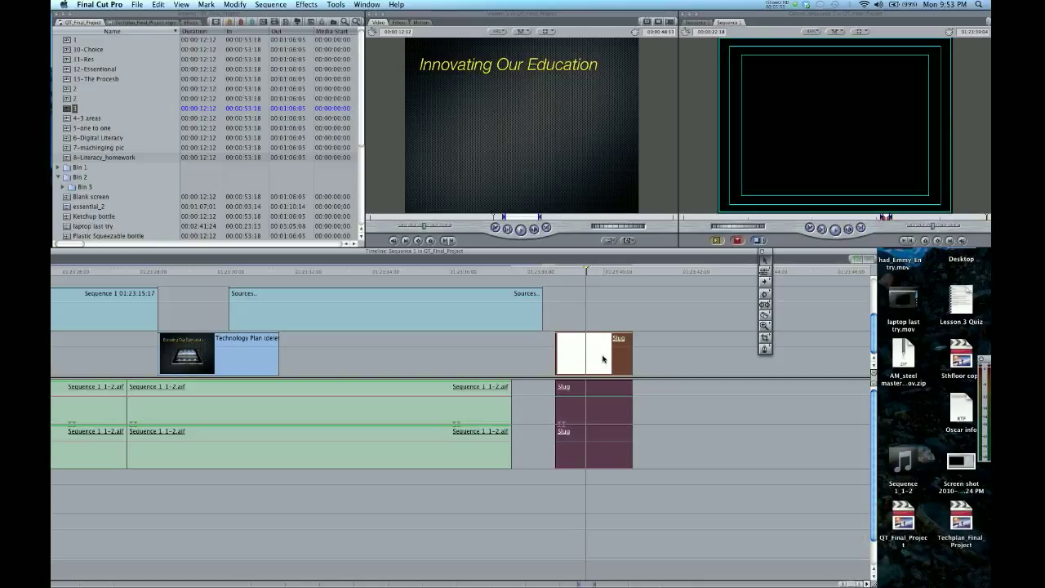
key(alt+Up)
key(alt+Up)
key(alt+Up)
key(alt+Up)
key(alt+Down)
key(alt+Down)
key(alt+Down)
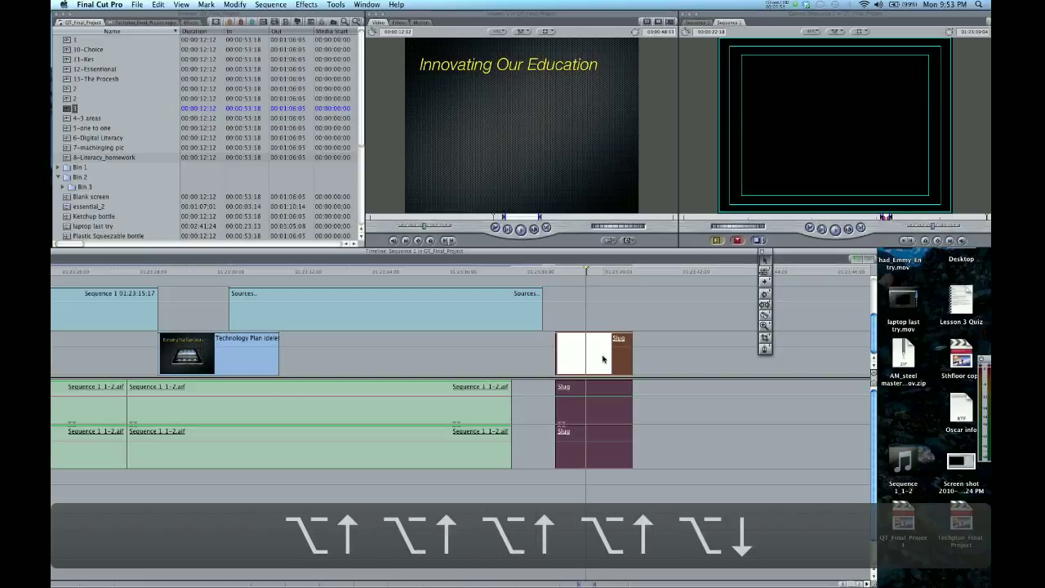
Deselect the Slug clip, try moving it freehand onto the video track of the Sources clip, and undo the move.
click(602, 317)
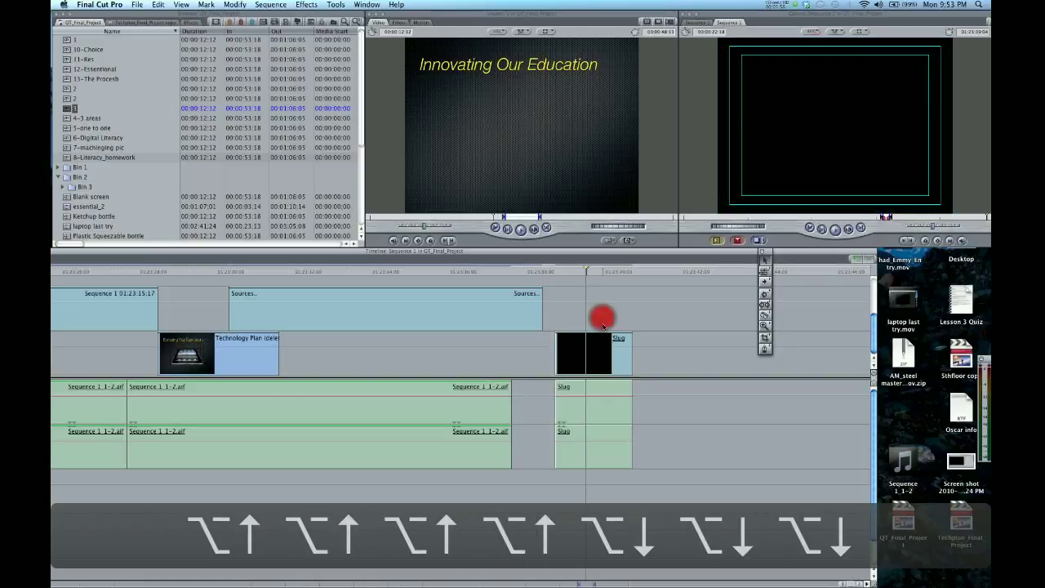
right_click(598, 344)
click(598, 315)
click(598, 314)
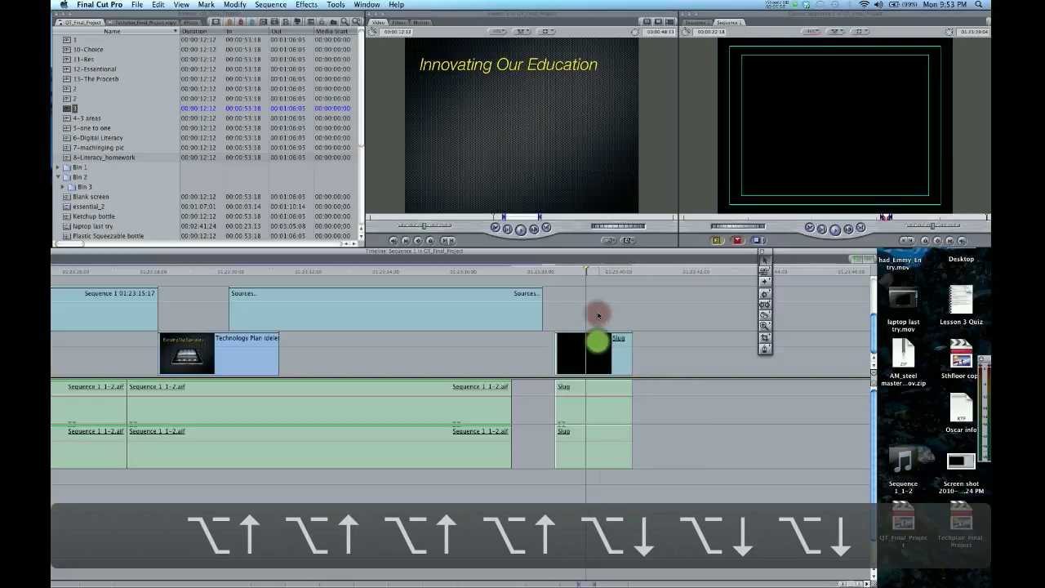
drag(599, 347, 602, 313)
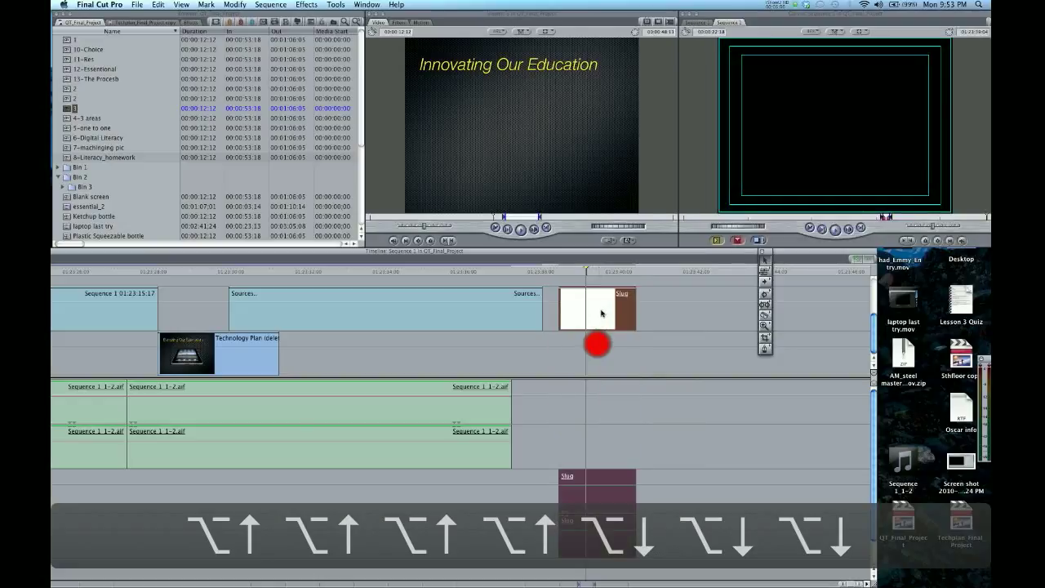
key(super+z)
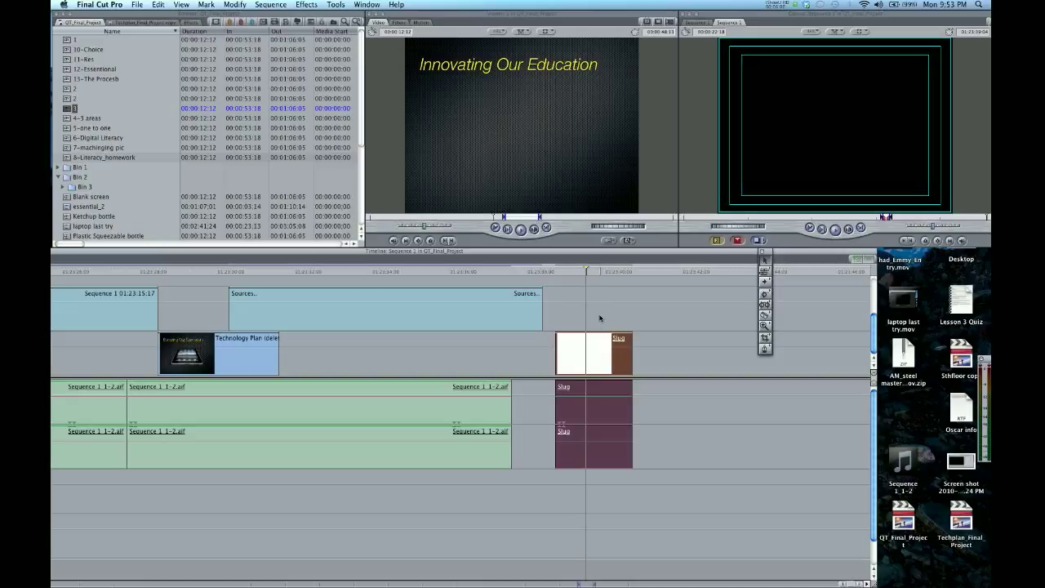
Move the Slug clip straight up to the Sources clip's video track and slide it later to start at the playhead.
drag(598, 346, 601, 316)
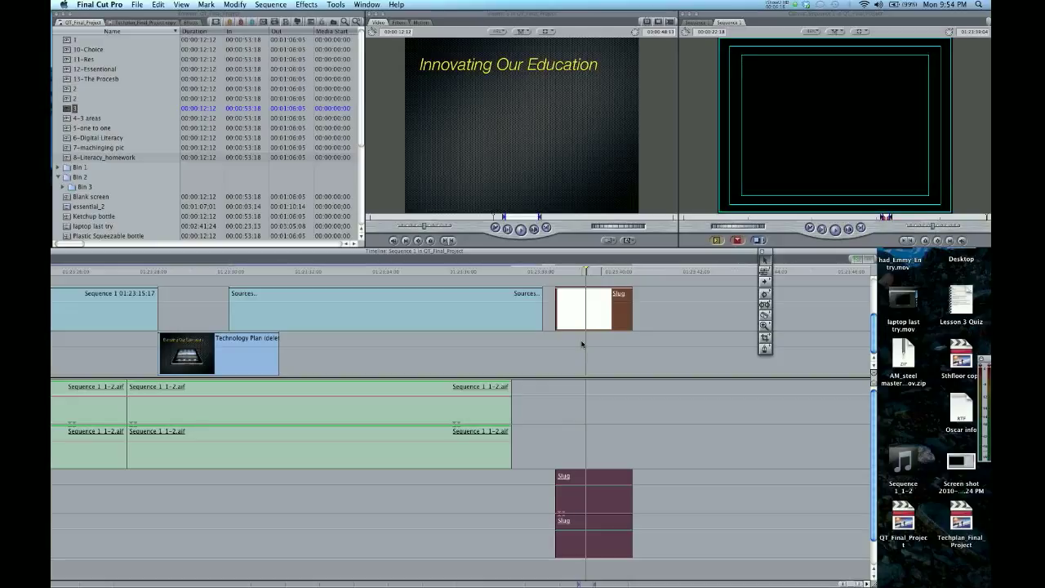
drag(601, 311, 631, 310)
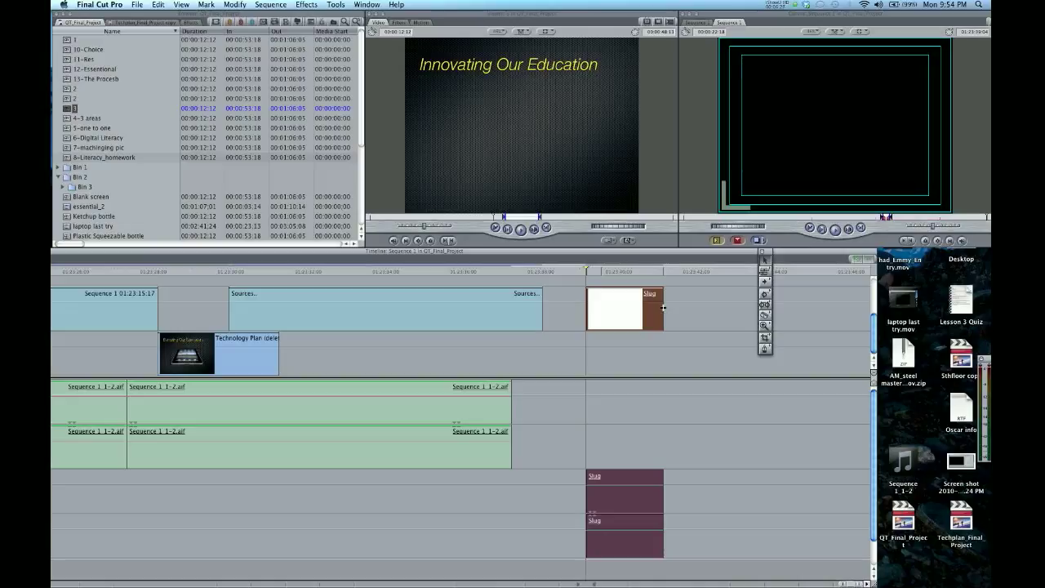
Try placing the Slug clip on a track above the Sources clip and sliding it earlier over that clip, and undo both moves.
click(581, 273)
drag(588, 289, 513, 270)
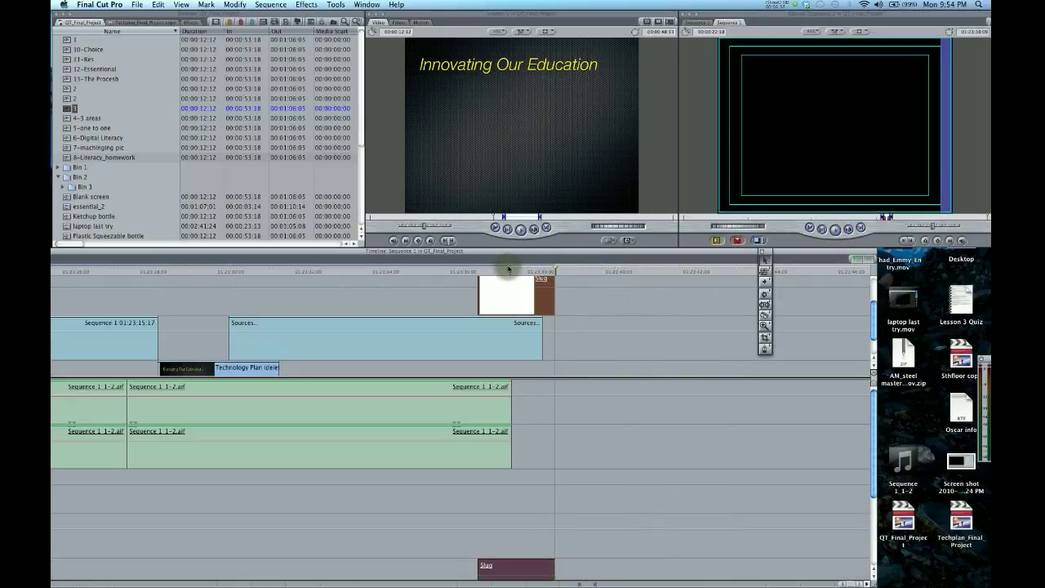
click(434, 274)
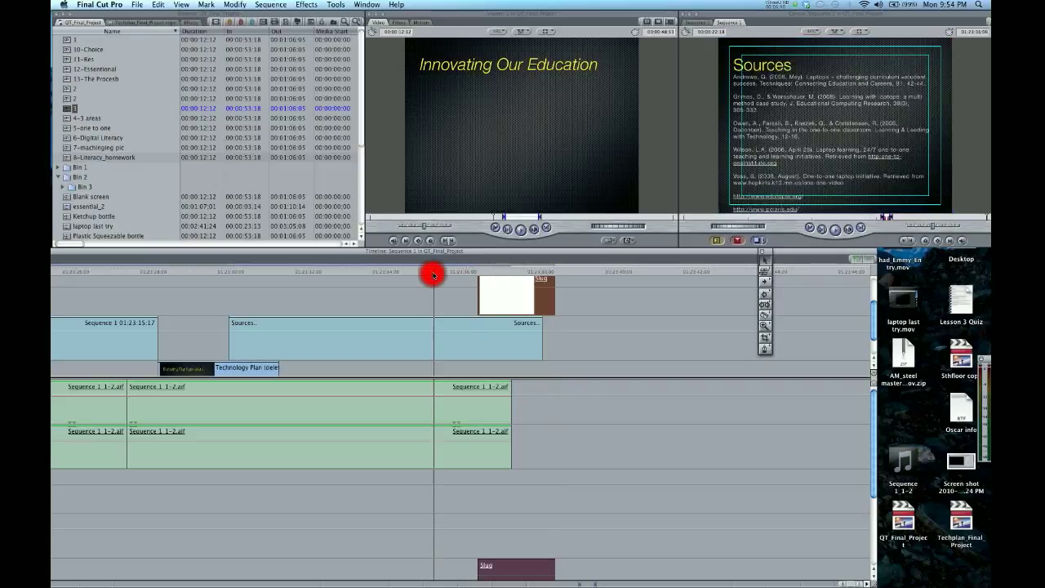
drag(529, 304, 466, 303)
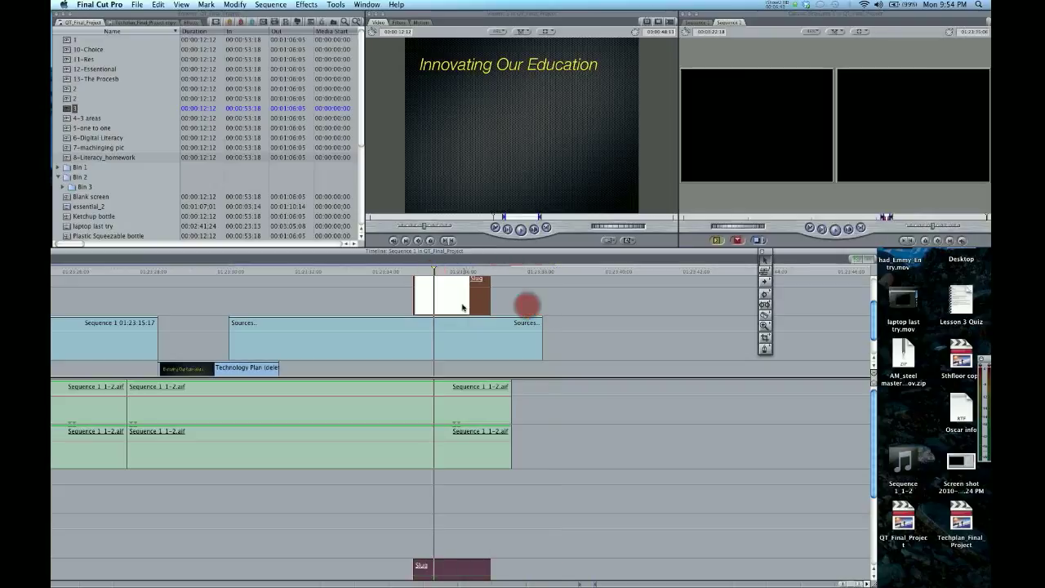
right_click(508, 270)
click(391, 295)
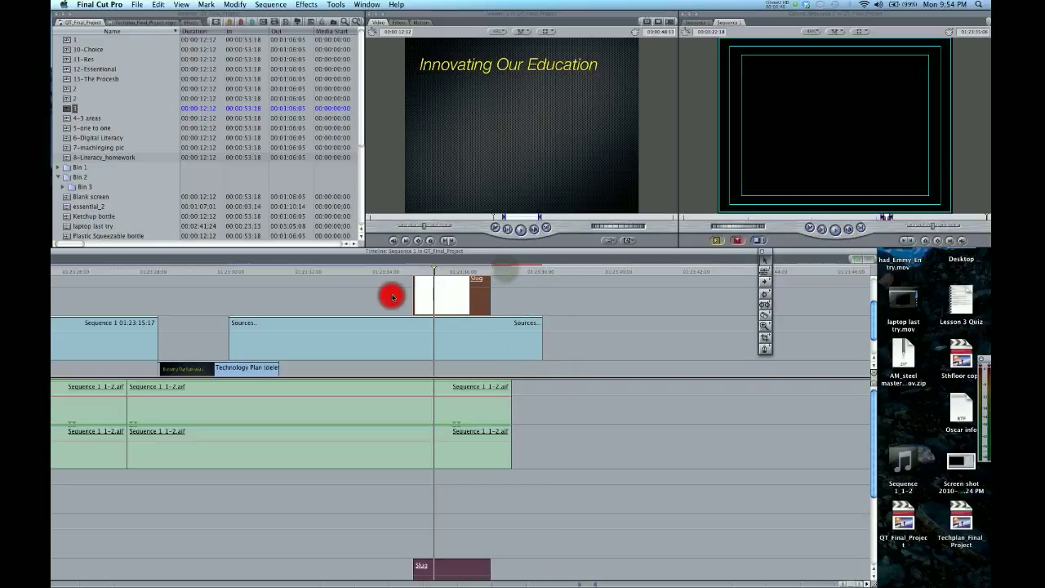
key(super+z)
key(super+z)
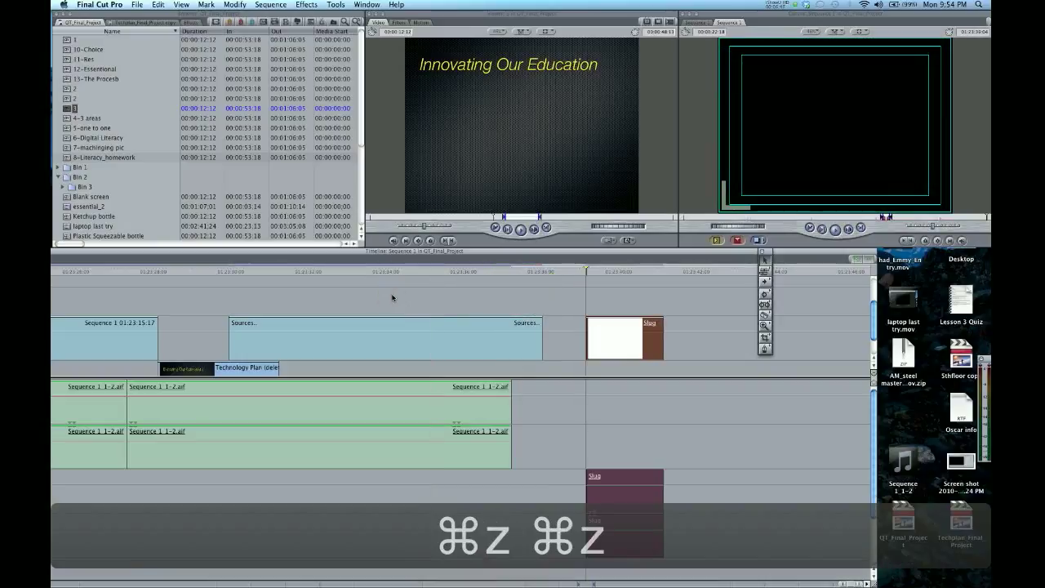
Slide the Slug clip earlier on its track to just after the Sources clip, and deselect it.
drag(613, 344, 612, 344)
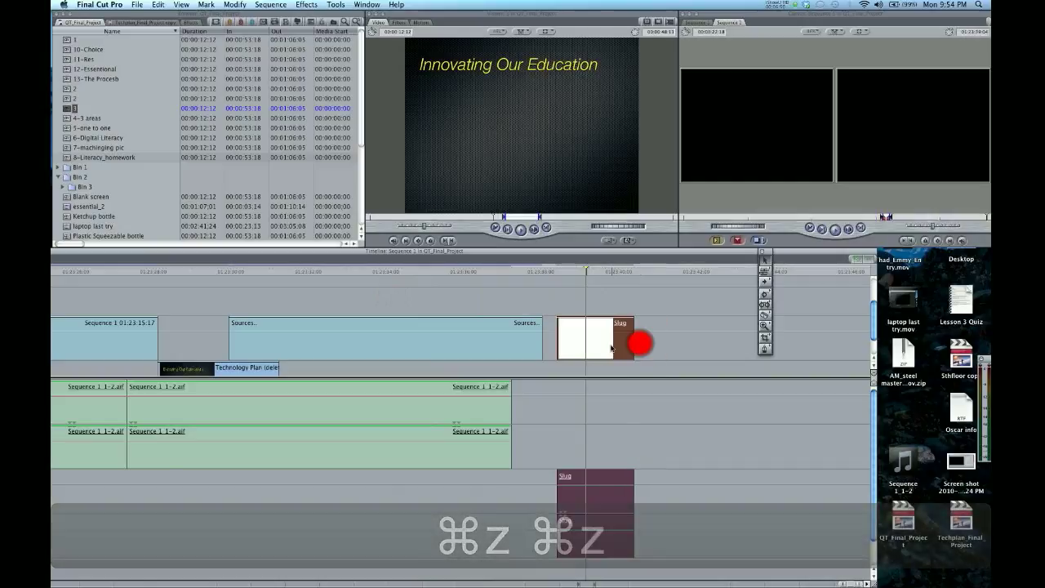
click(612, 303)
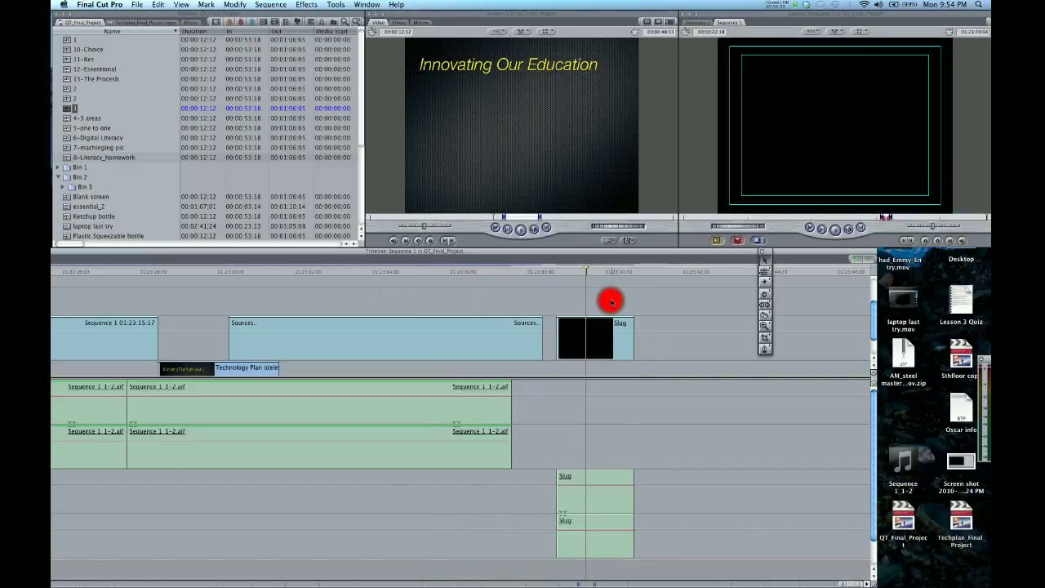